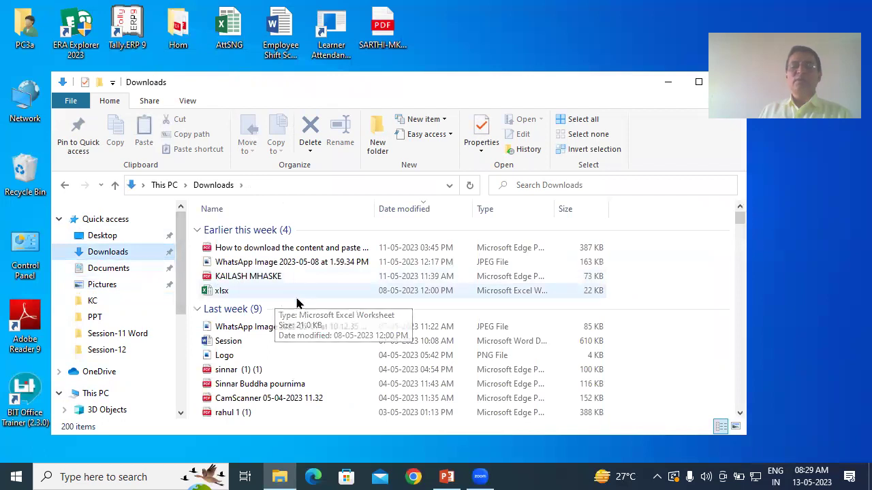
Step: Check that libraries are set to show in the navigation pane and open the Libraries location
scroll(276, 319, down, 1)
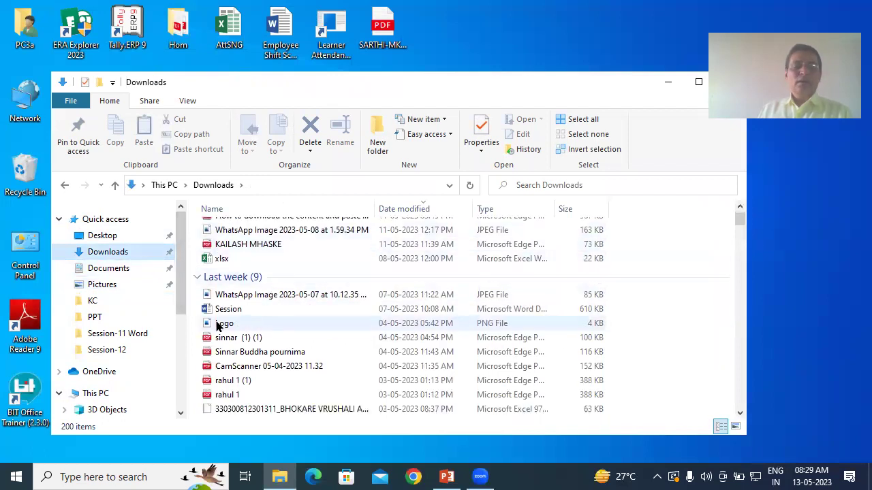
drag(182, 245, 183, 343)
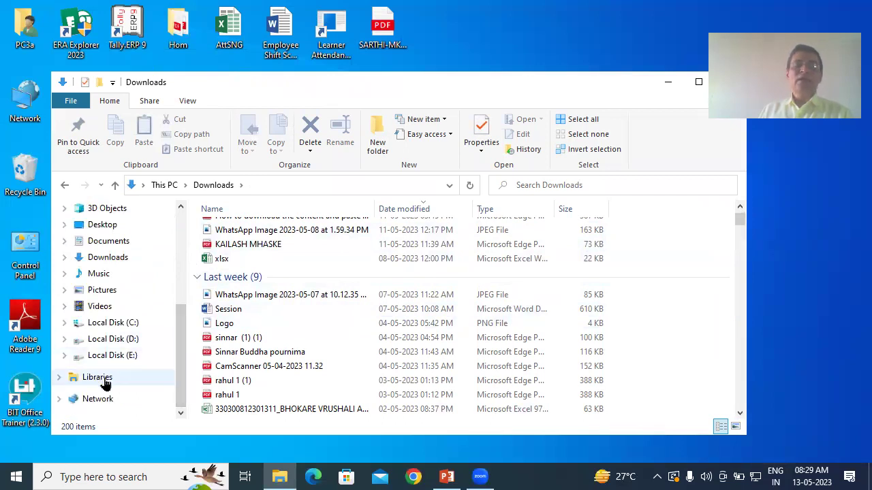
click(190, 105)
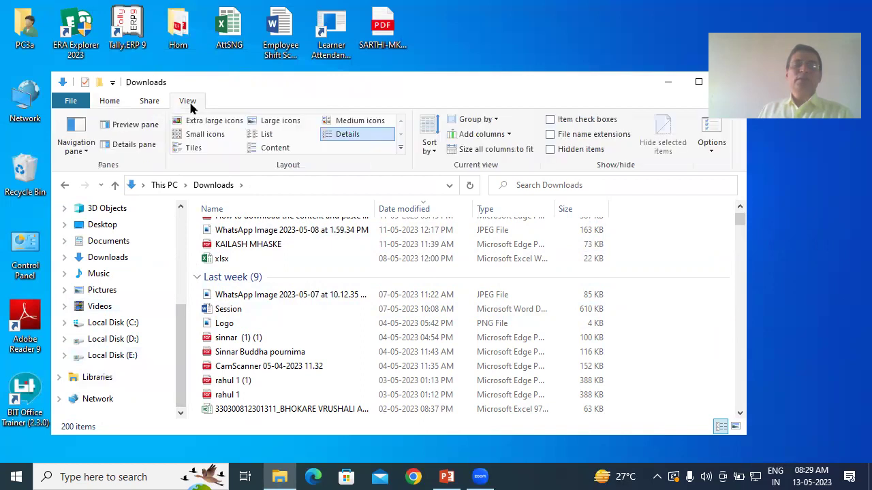
click(79, 147)
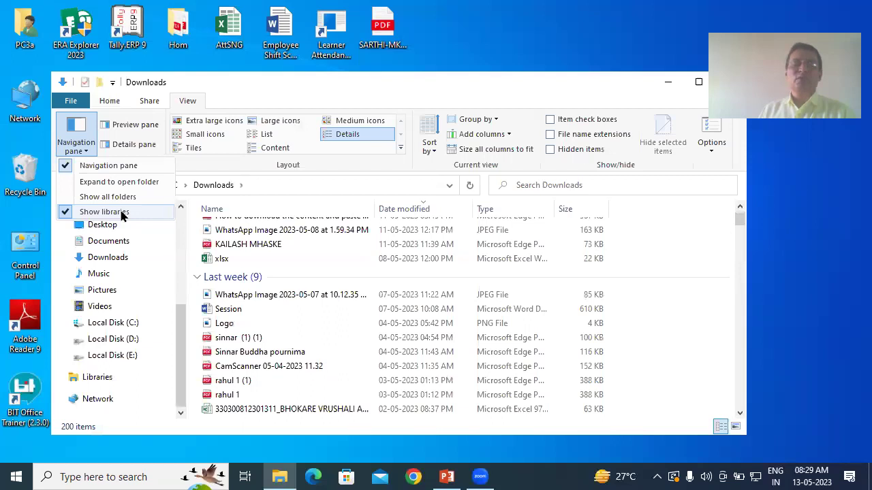
click(96, 382)
click(96, 380)
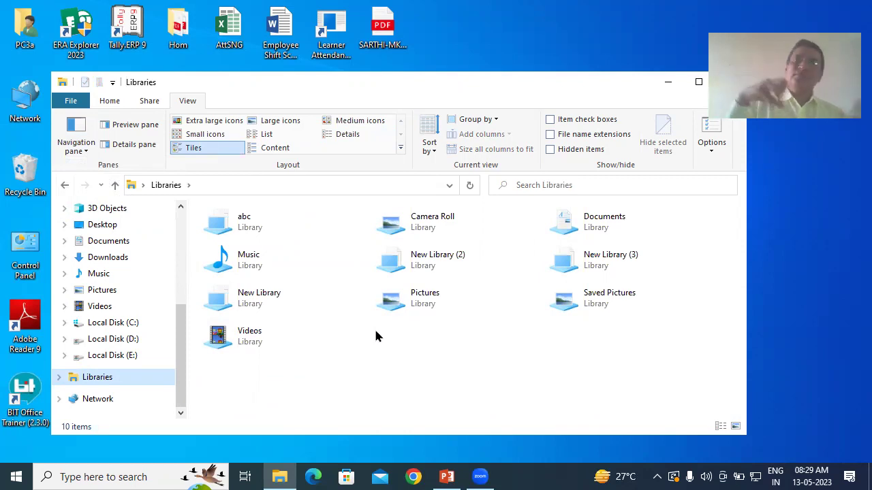
click(622, 263)
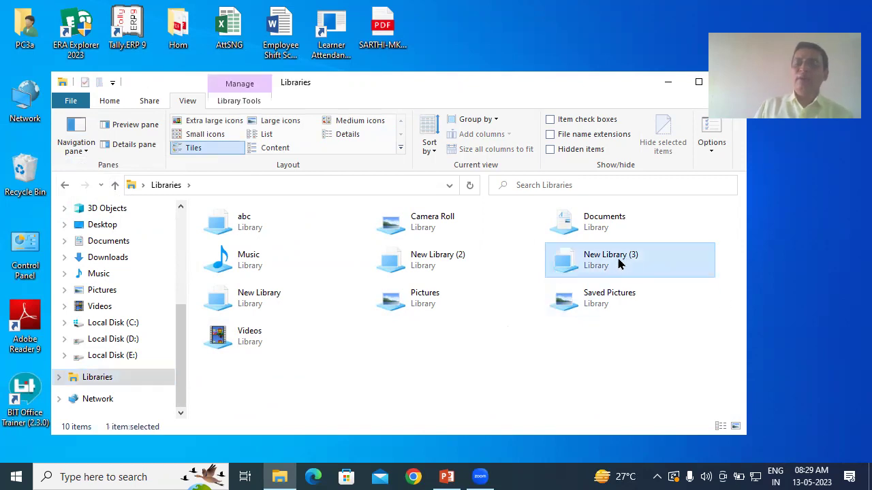
click(501, 328)
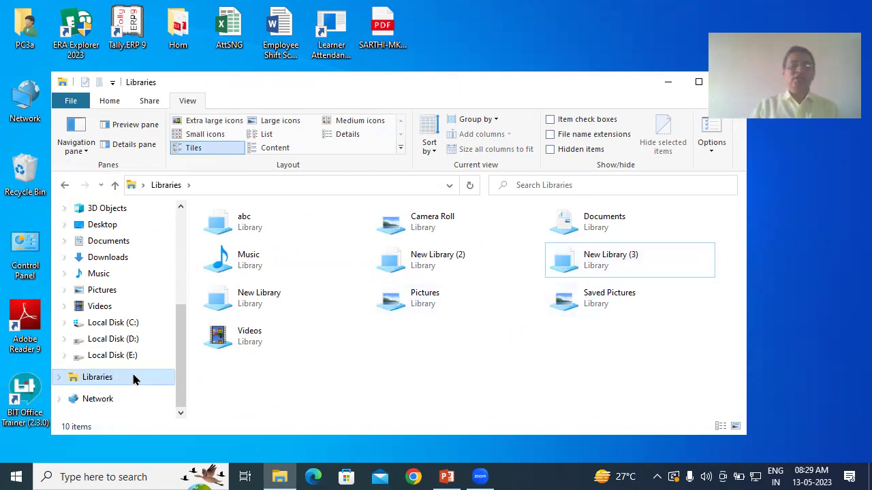
click(108, 381)
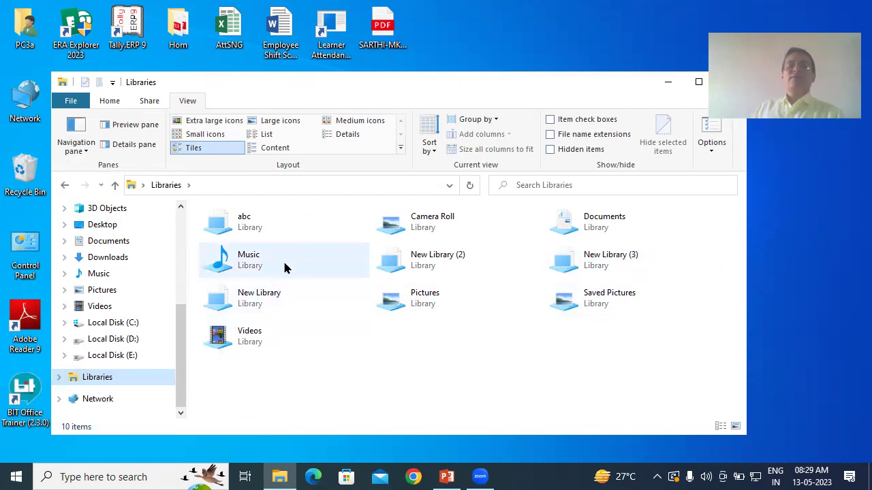
Step: Create a new library in Libraries and name it with the person's first name in capitals
click(109, 102)
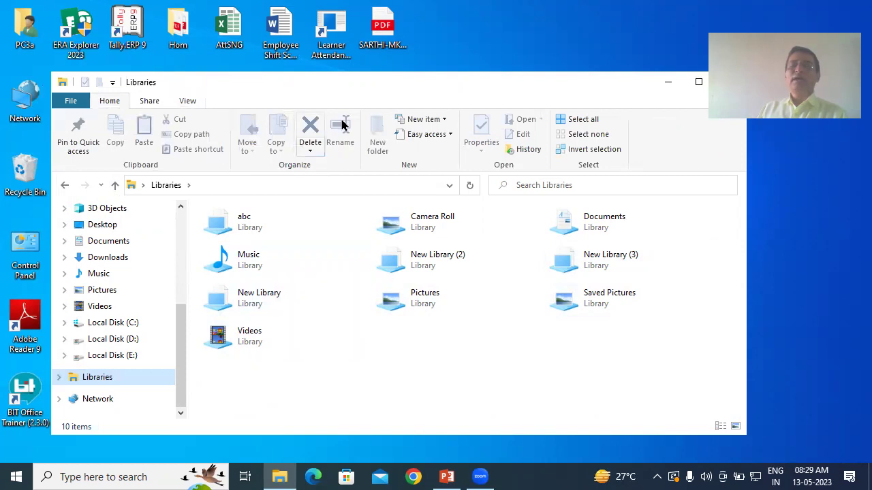
click(445, 121)
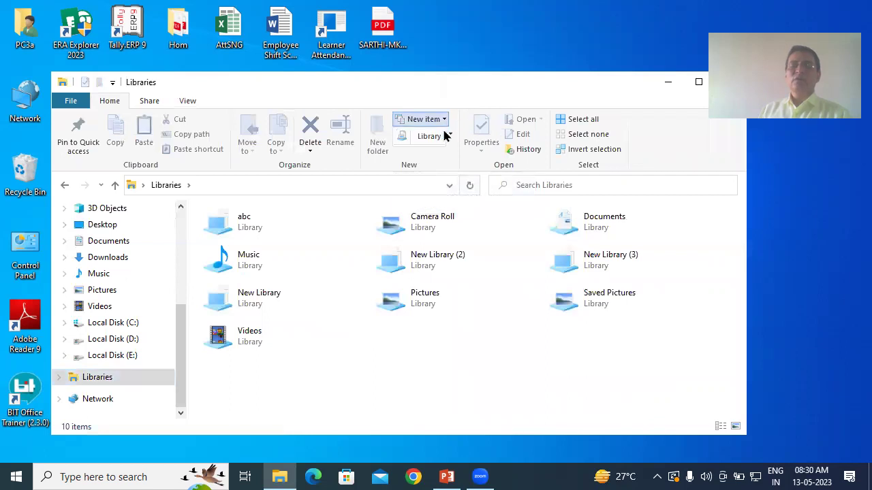
click(431, 137)
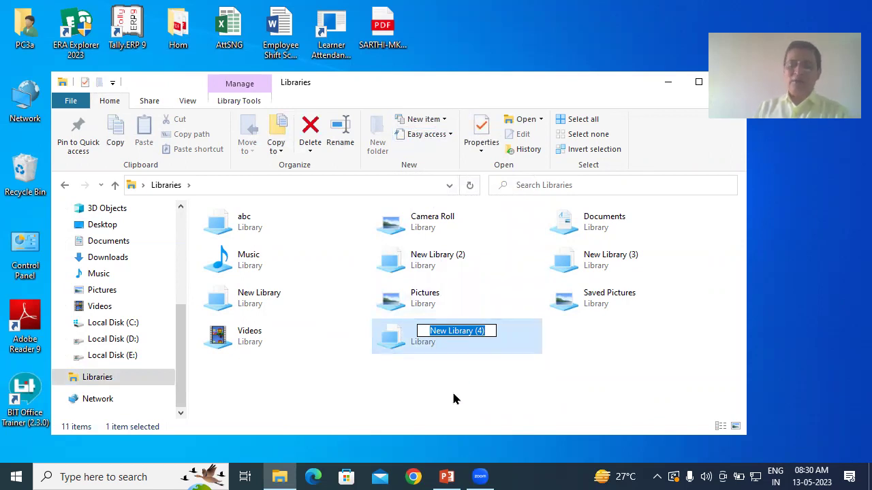
key(BackSpace)
text(ab)
key(BackSpace)
key(BackSpace)
text(SURAJ)
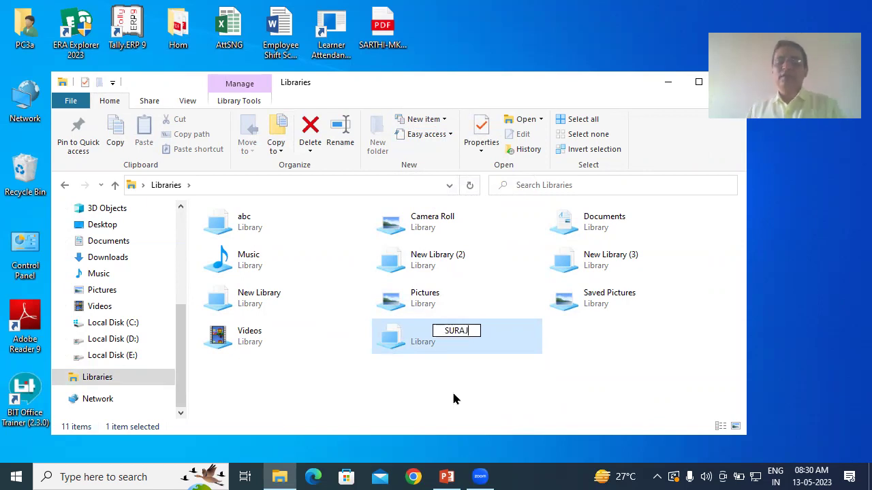
key(Return)
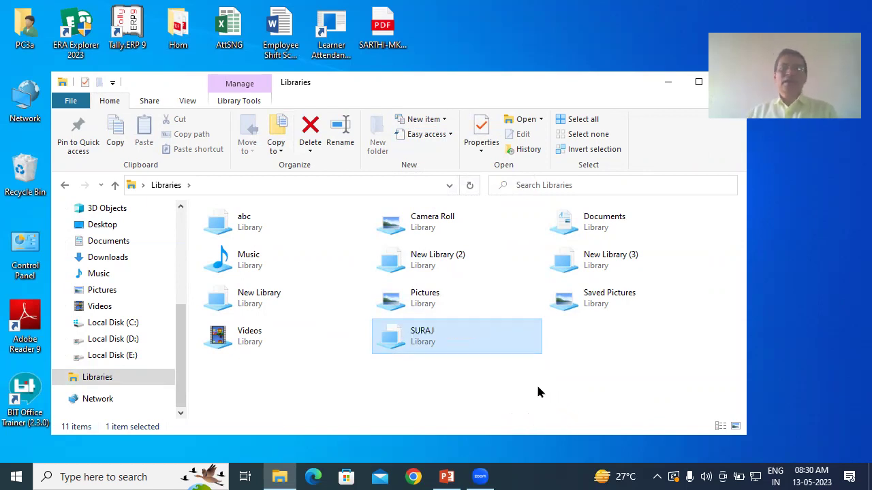
Step: Open the newly created library and include the Desktop folder in it
double_click(421, 341)
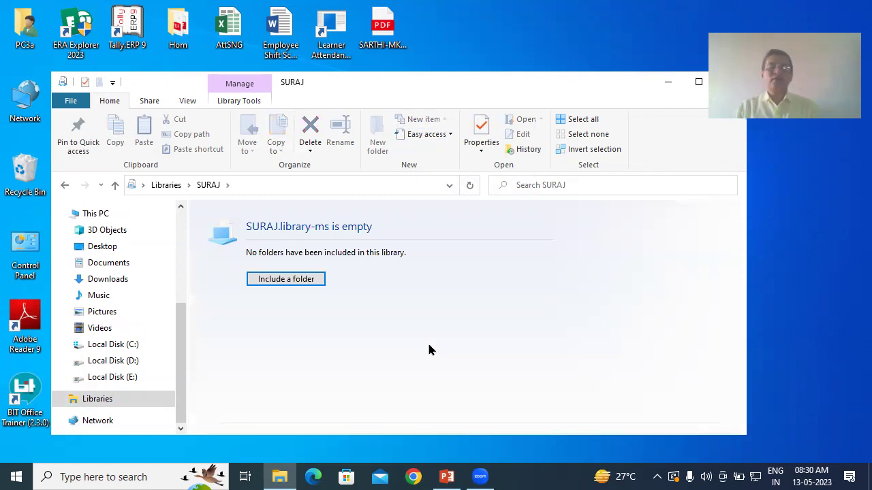
click(300, 282)
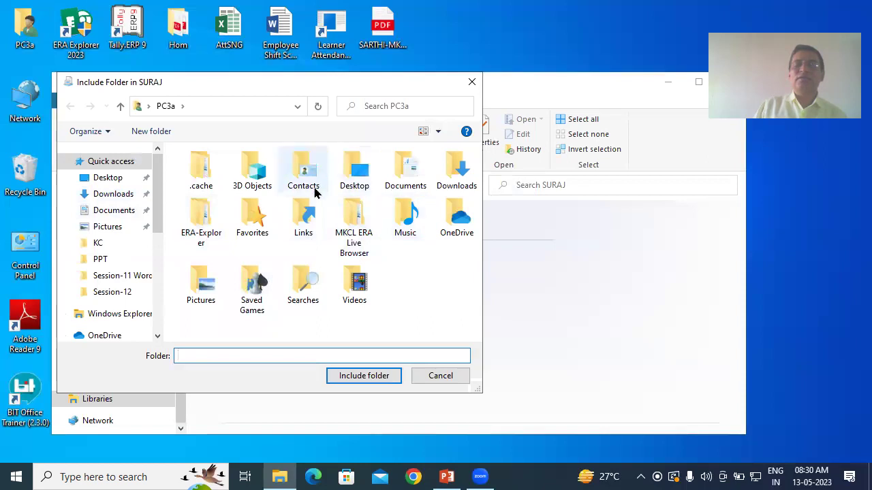
click(354, 176)
click(376, 376)
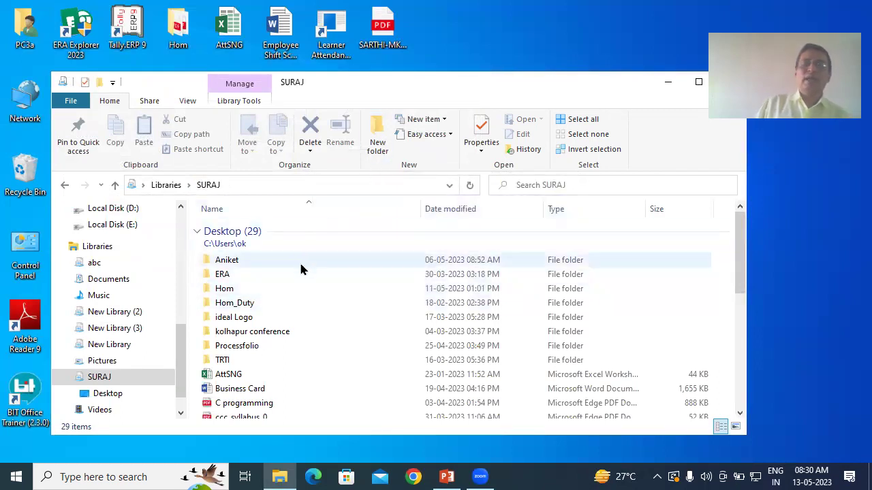
Step: Look through the Desktop files and folders included in the new library, reopening it once from the Libraries location
scroll(299, 272, down, 1)
scroll(296, 291, down, 6)
scroll(299, 335, up, 7)
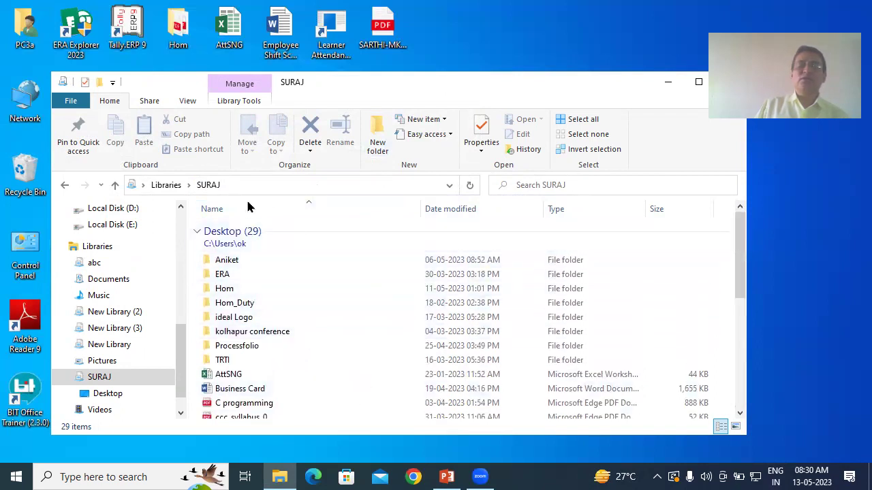
click(330, 225)
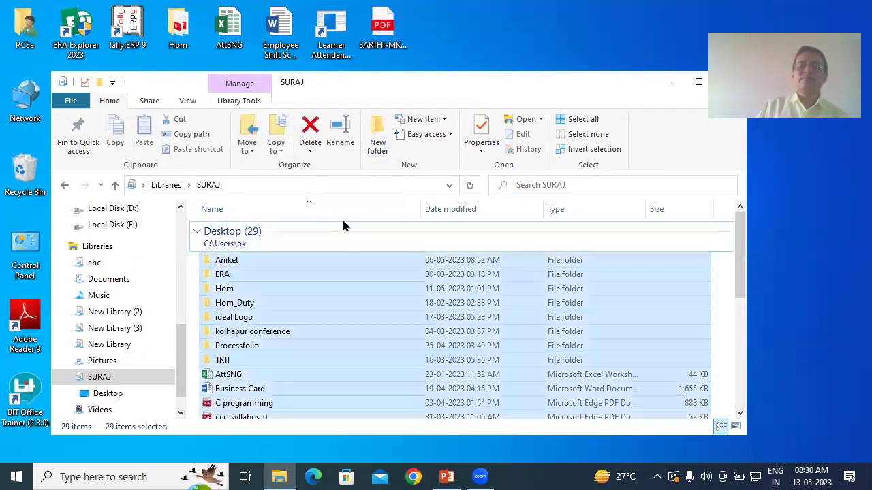
click(170, 186)
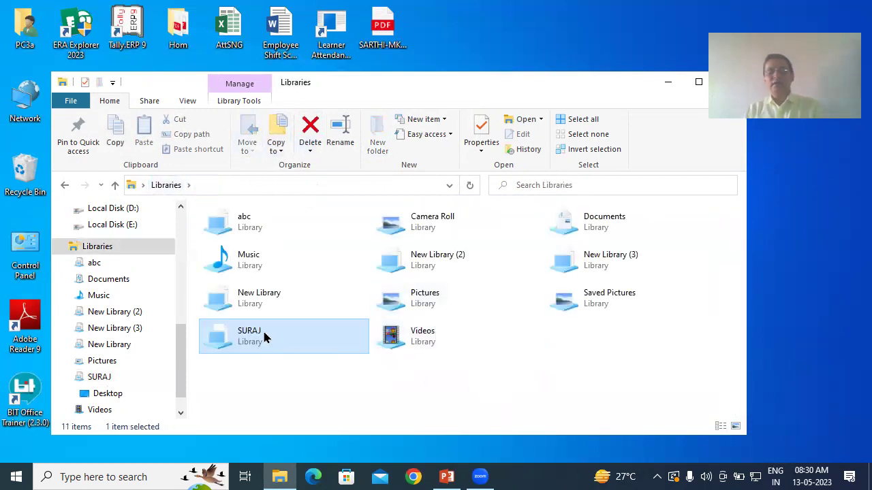
double_click(241, 341)
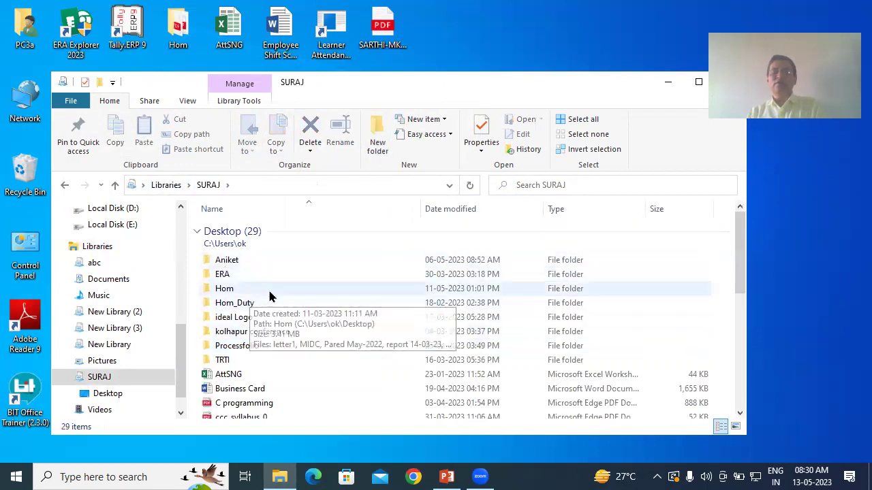
scroll(273, 311, down, 4)
scroll(274, 313, down, 3)
scroll(275, 324, up, 7)
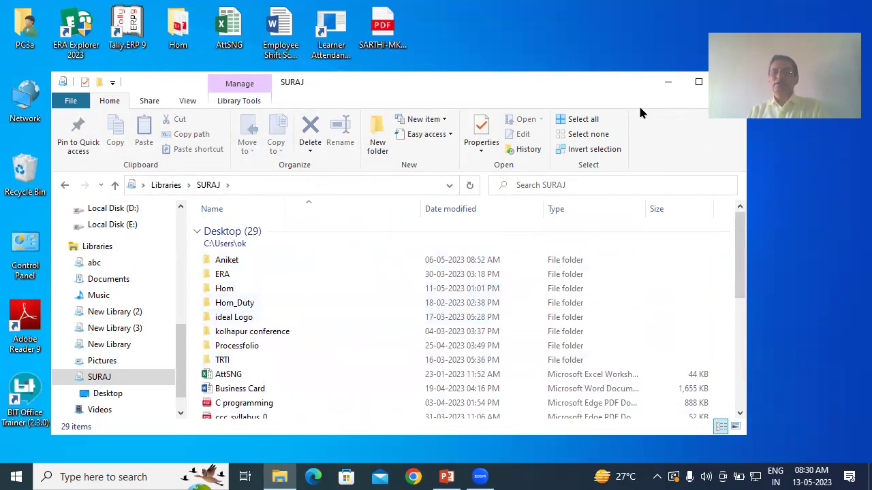
Step: Shift the window to compare the library's contents with the desktop icons, and reopen the library from Libraries
drag(576, 85, 576, 97)
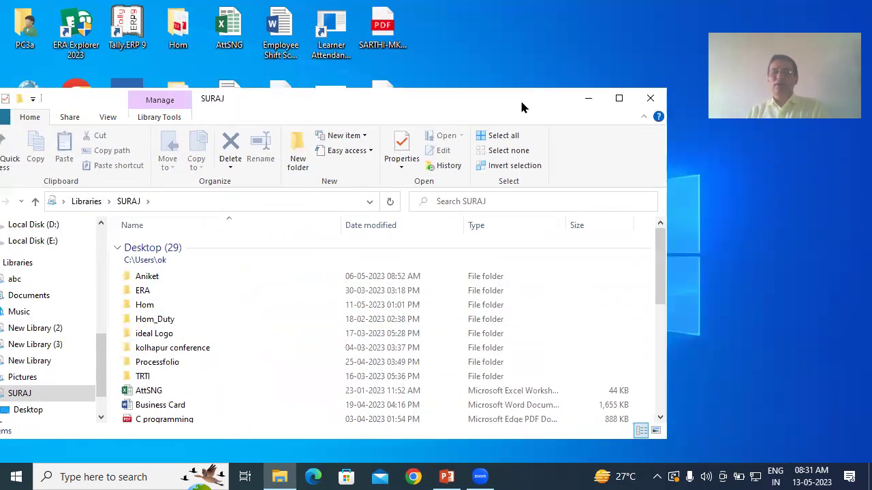
drag(522, 107, 521, 72)
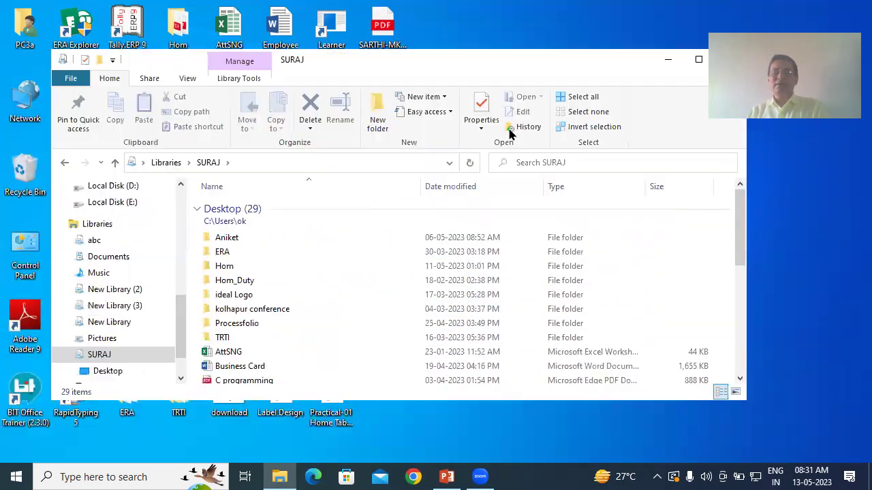
click(172, 162)
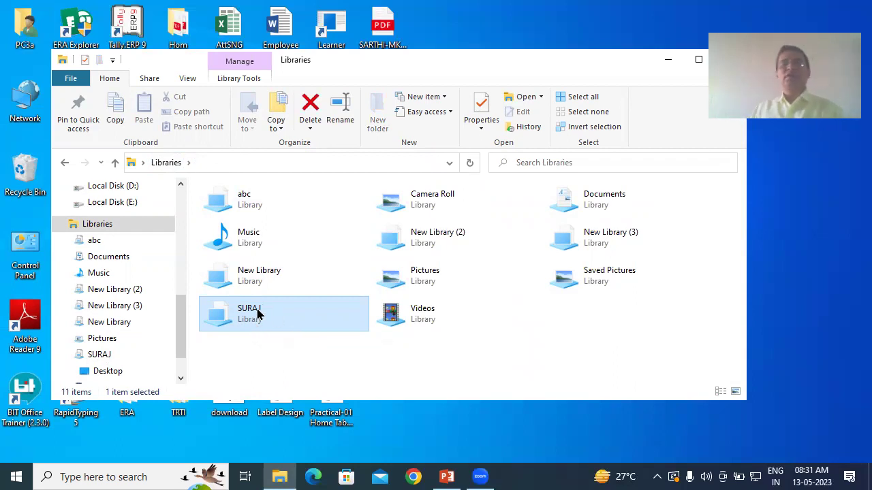
double_click(252, 315)
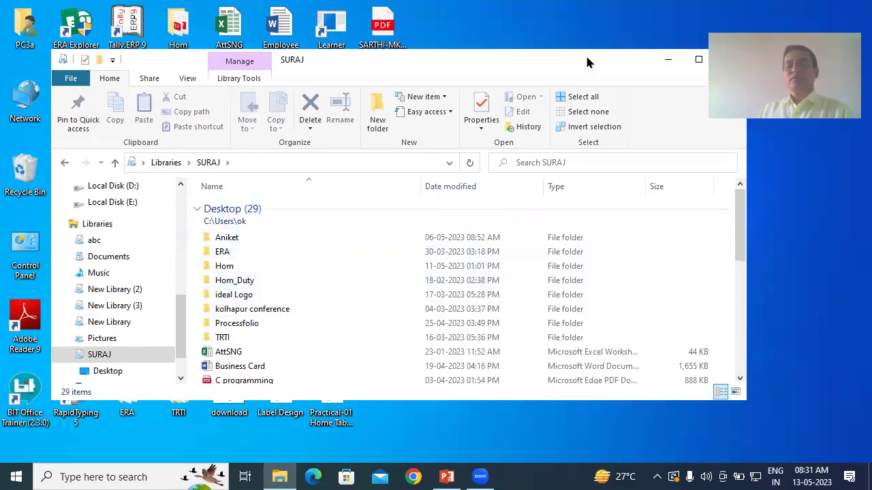
Step: Close the library window and create a new folder on the desktop, named with the same first name as the library
drag(593, 63, 513, 61)
click(652, 59)
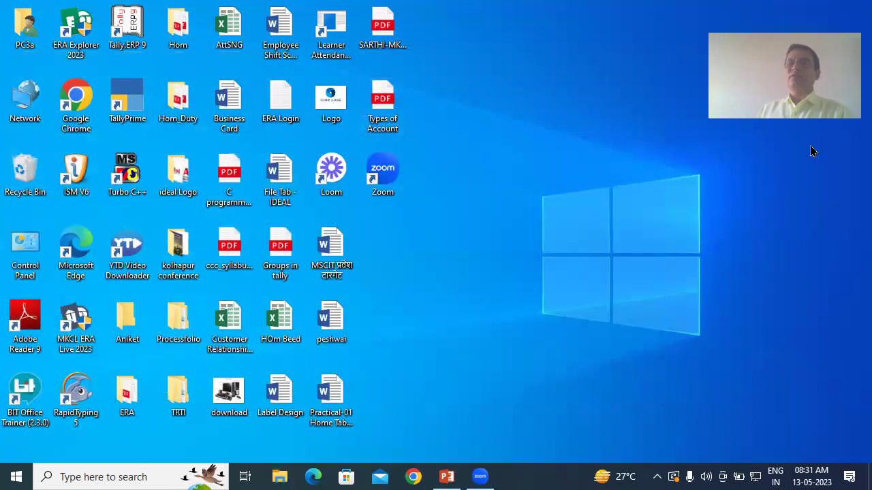
right_click(520, 132)
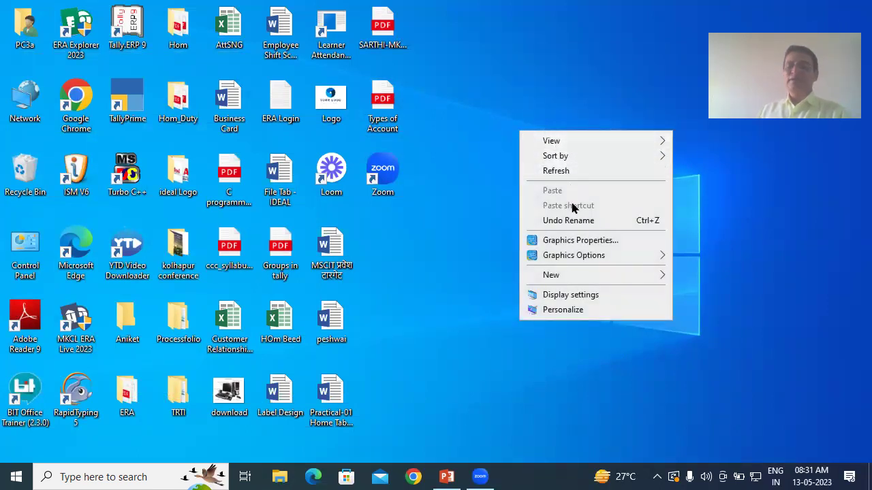
mouse_move(572, 275)
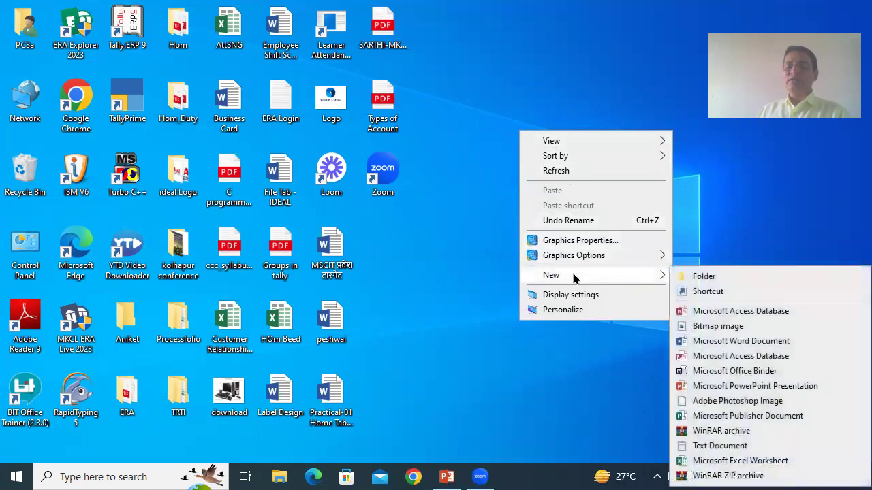
click(705, 276)
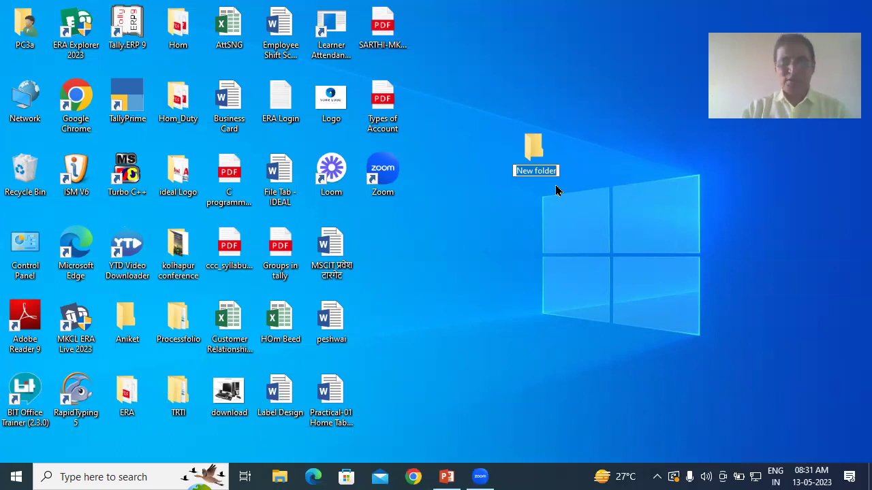
text(s)
text(S)
text(RAJ)
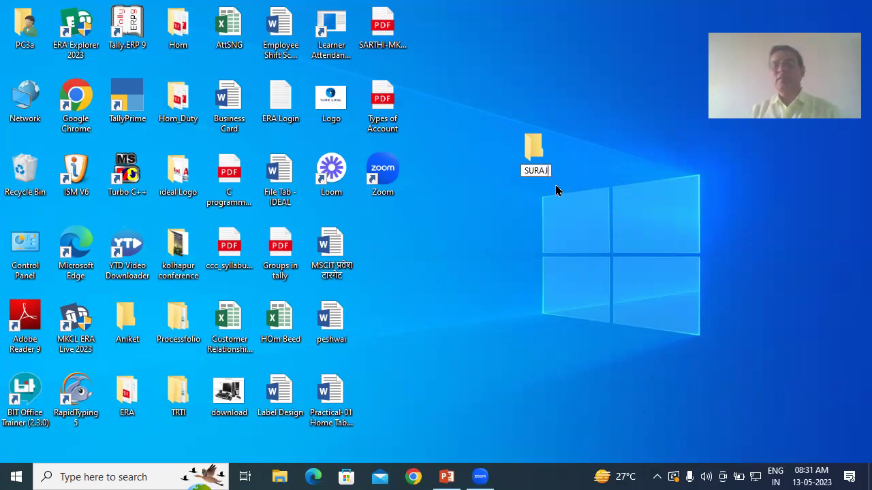
key(Return)
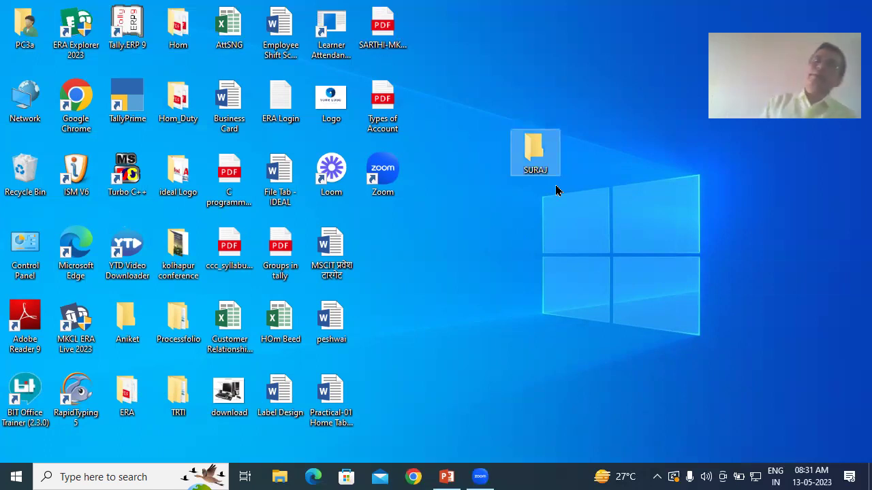
Step: Create a shortcut on the desktop to the newly created folder
right_click(536, 153)
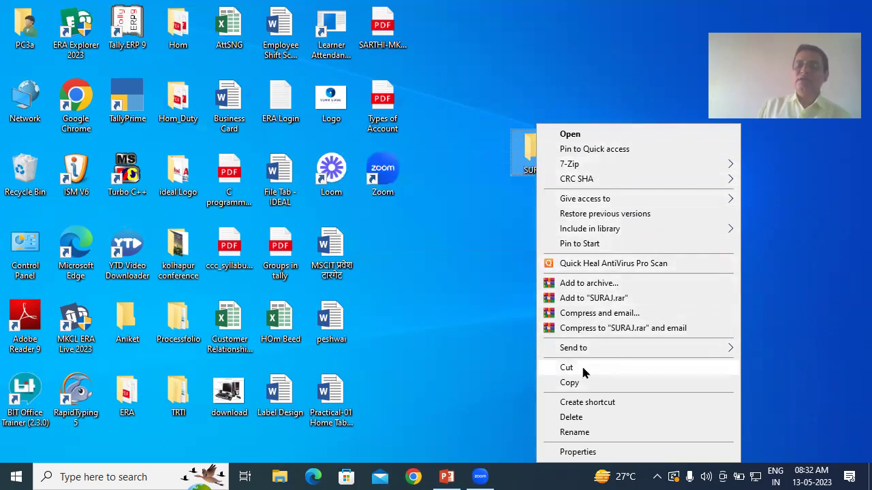
mouse_move(591, 349)
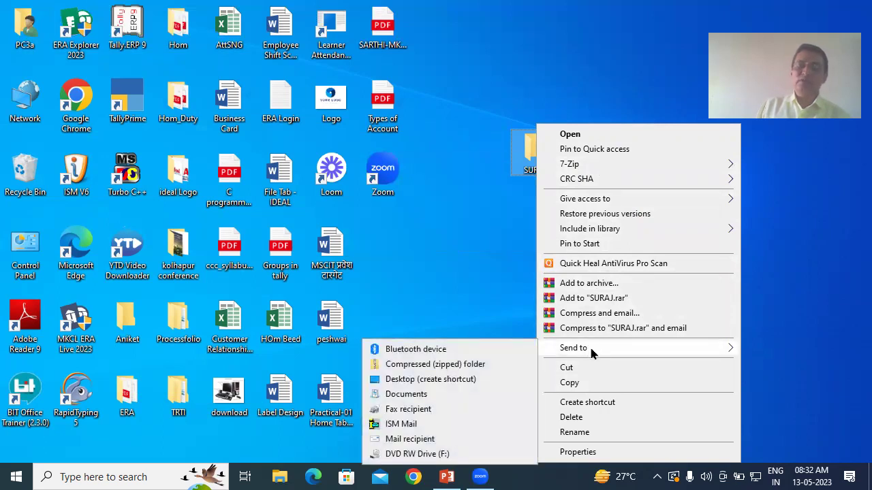
click(592, 408)
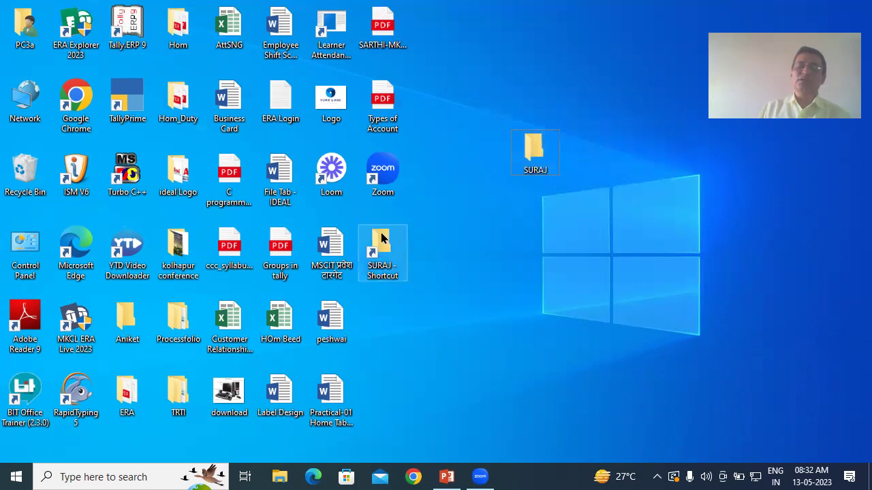
key(ctrl)
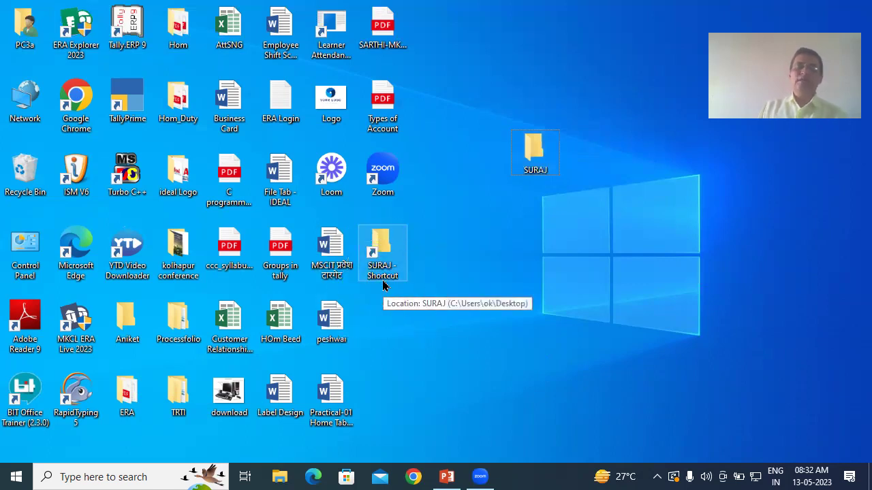
Step: Rename the new desktop folder with a different first name, leaving its existing shortcut as it is
right_click(538, 157)
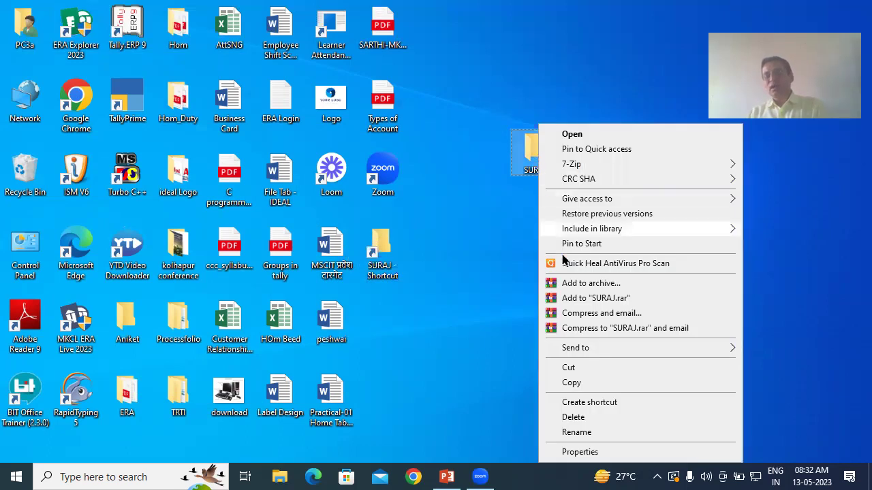
click(577, 432)
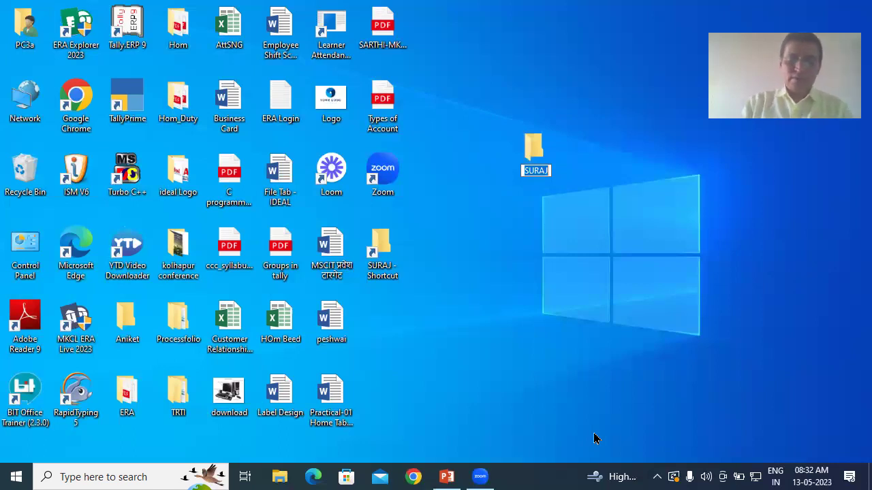
text(VINAYAK)
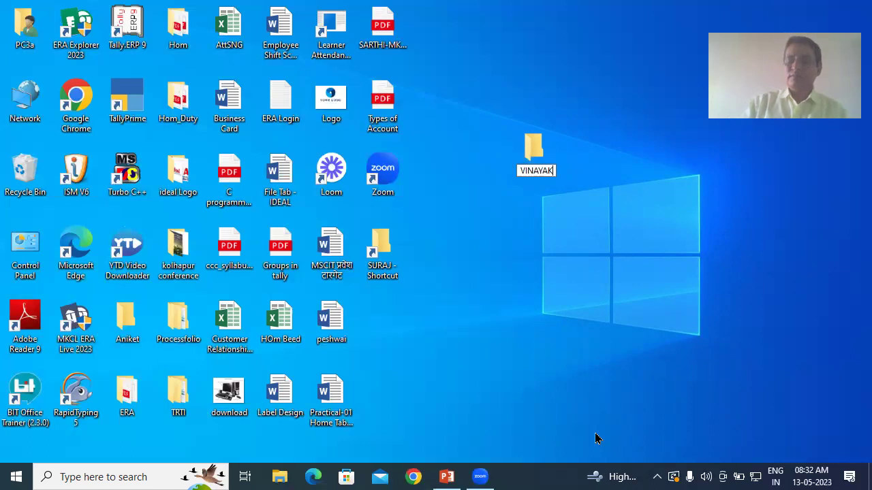
key(Return)
Step: Open the renamed folder directly and through its old-named shortcut to check that both lead there, closing each window
key(Return)
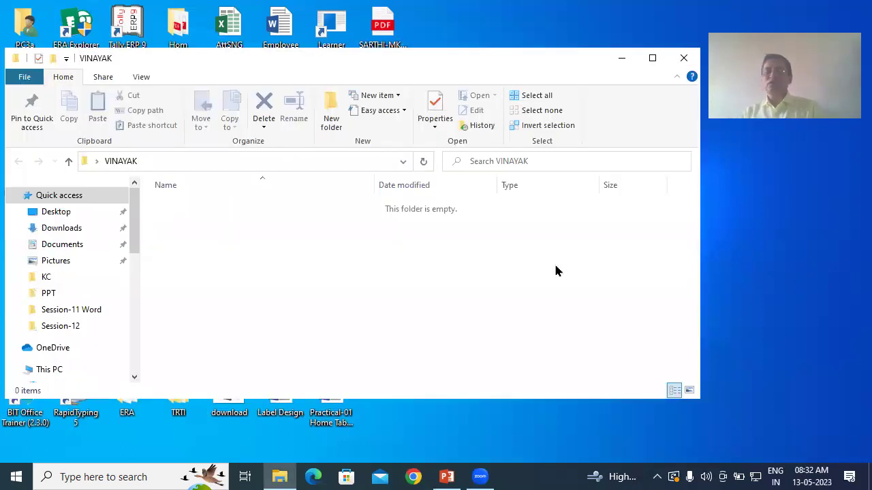
key(alt+F4)
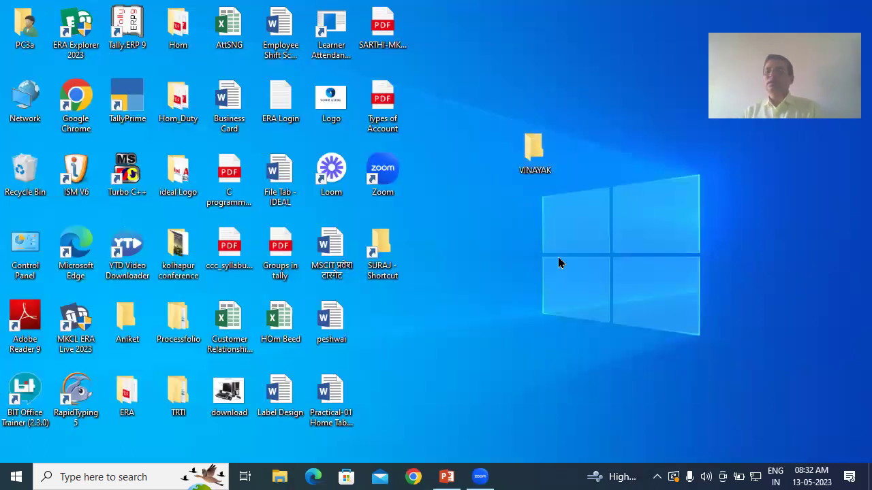
double_click(385, 267)
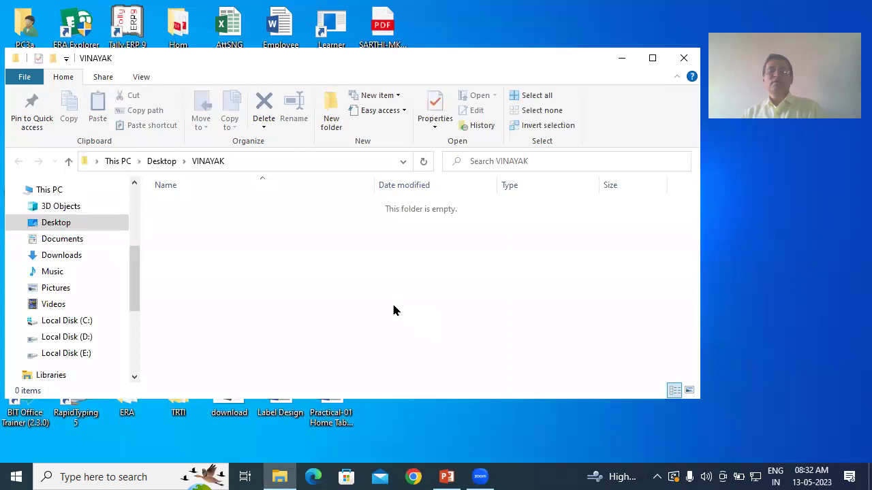
click(684, 58)
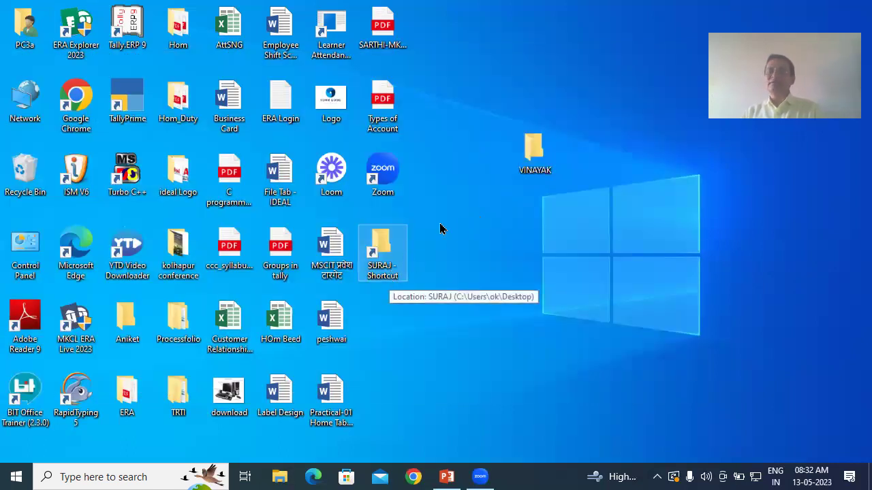
Step: Examine the renamed folder's general, sharing, security, previous versions and customization properties
click(535, 153)
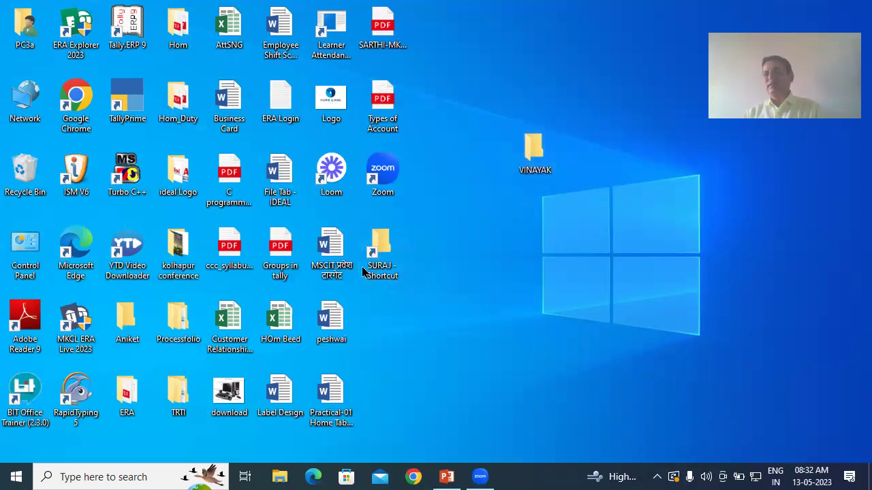
right_click(507, 270)
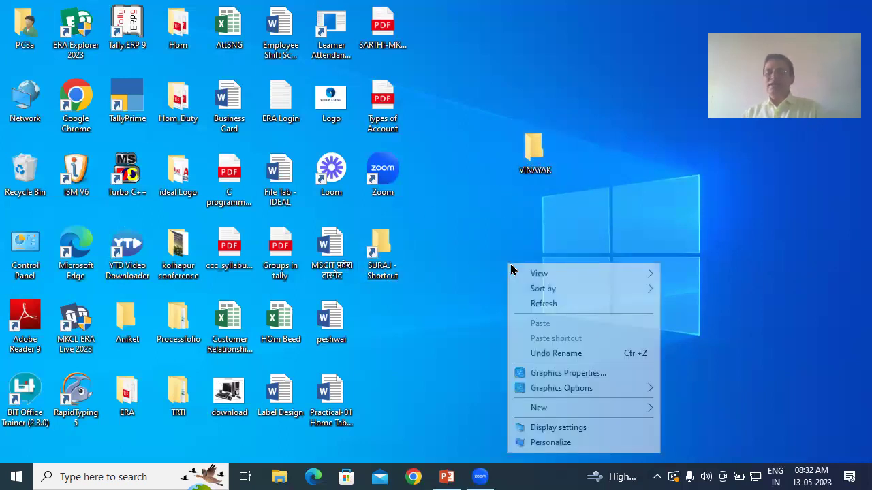
click(532, 146)
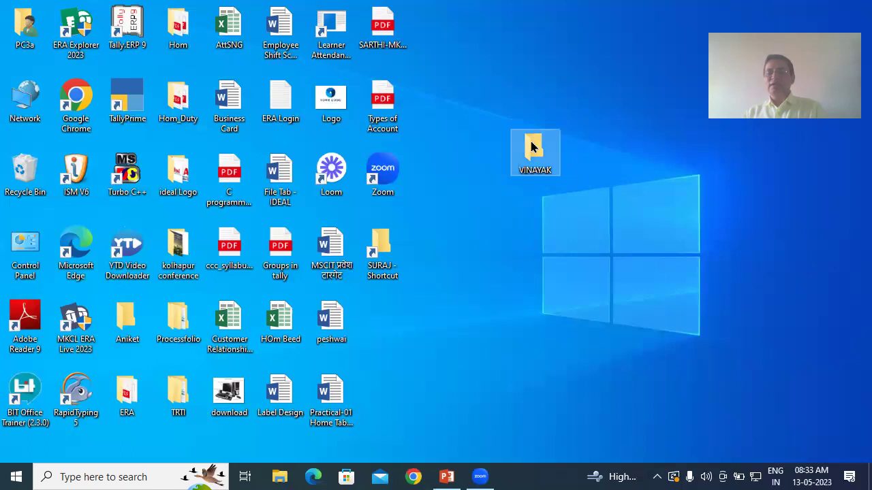
right_click(532, 147)
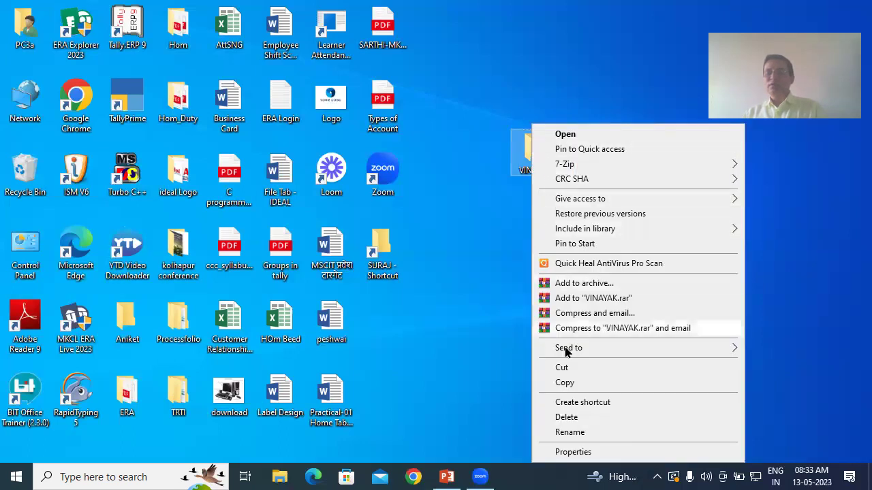
click(573, 452)
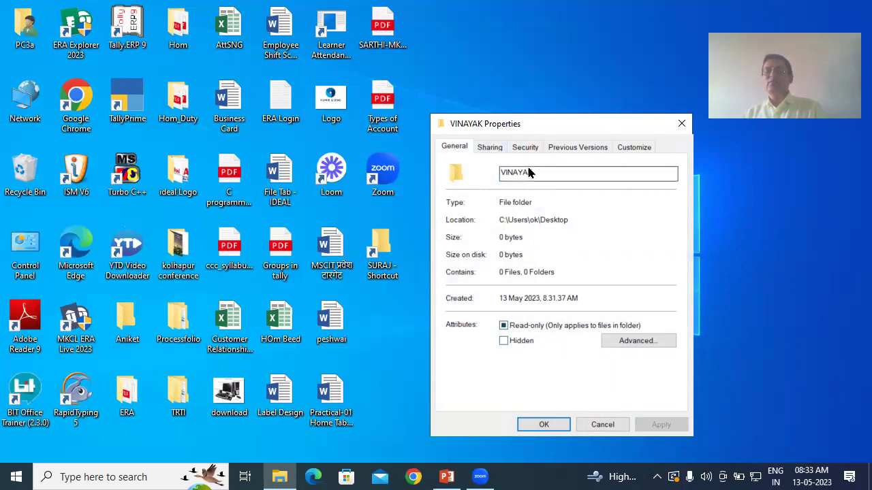
click(494, 148)
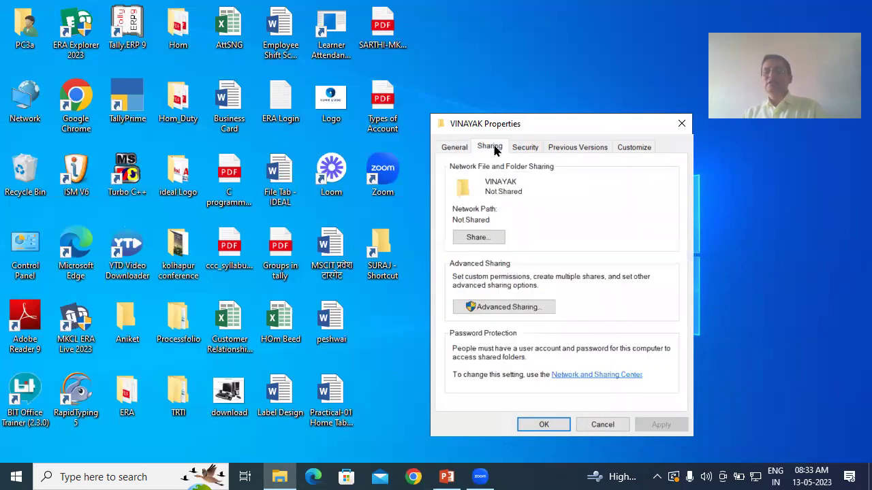
click(535, 148)
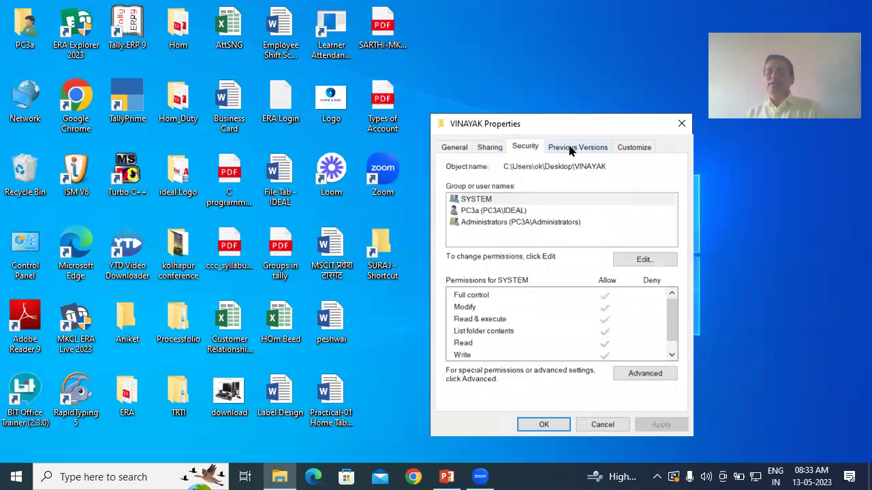
click(571, 149)
click(643, 147)
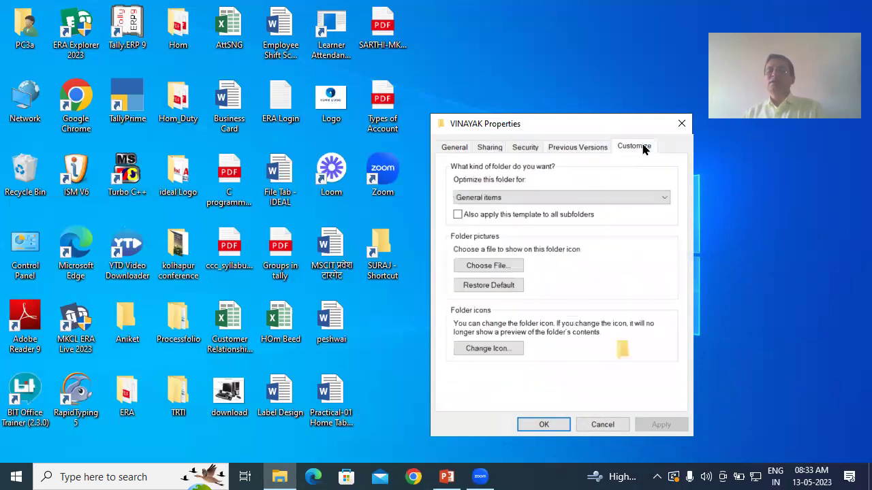
Step: Change the renamed folder's icon to the overlapping blue monitors and apply it
drag(585, 124, 577, 71)
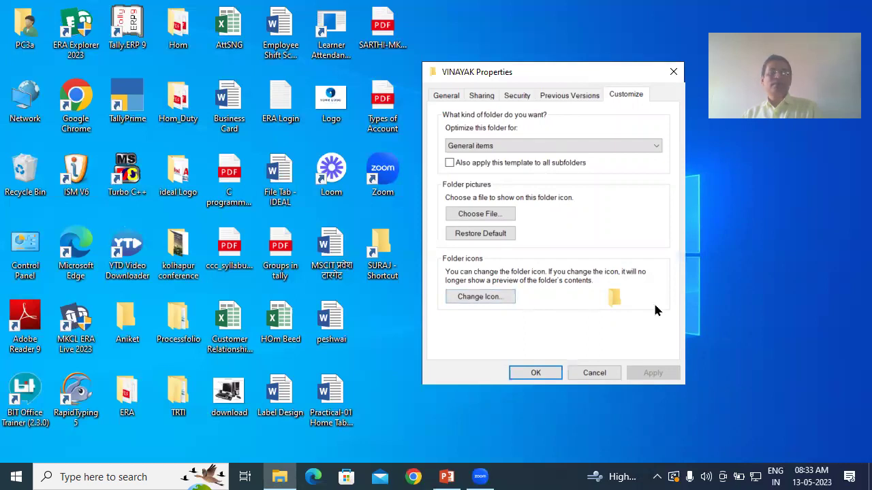
click(496, 299)
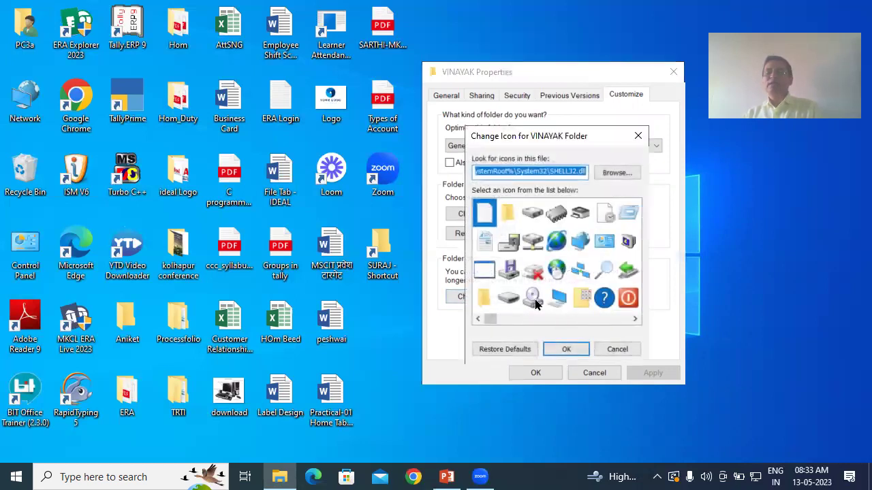
click(558, 246)
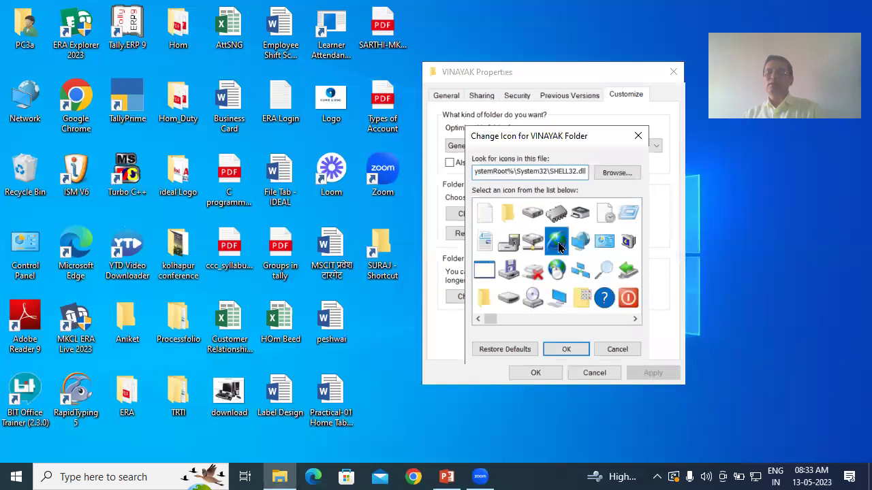
click(569, 349)
click(637, 378)
click(535, 377)
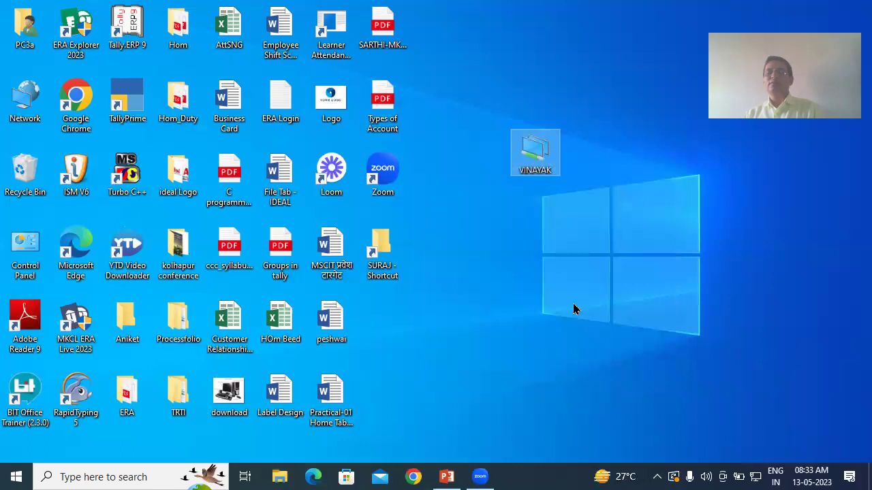
click(581, 195)
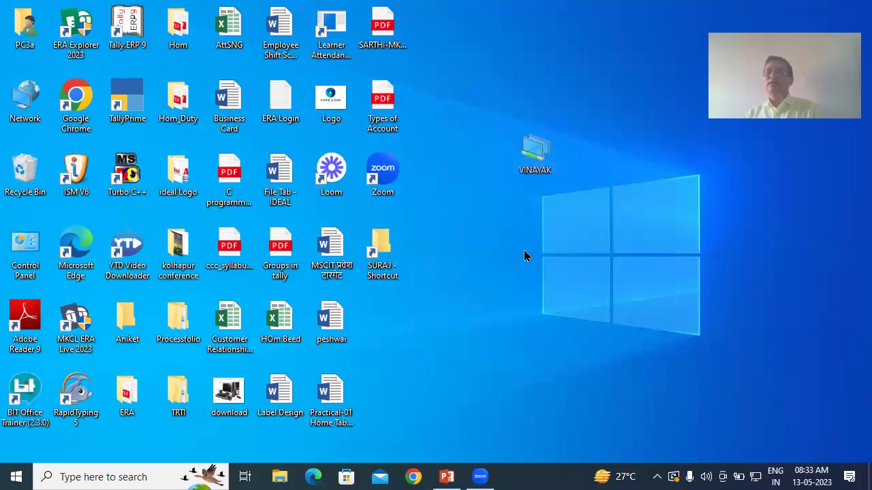
Step: Change the renamed folder's icon to the globe with a hand from SHELL32.dll and apply it
right_click(535, 157)
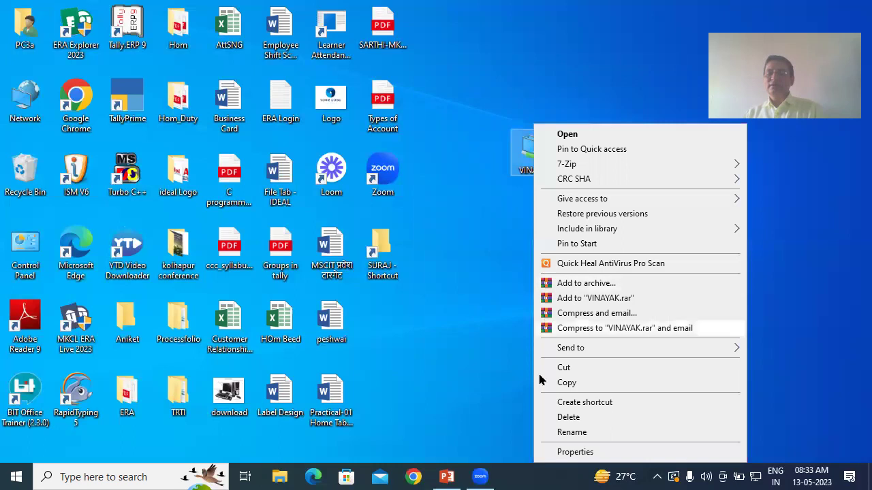
click(575, 452)
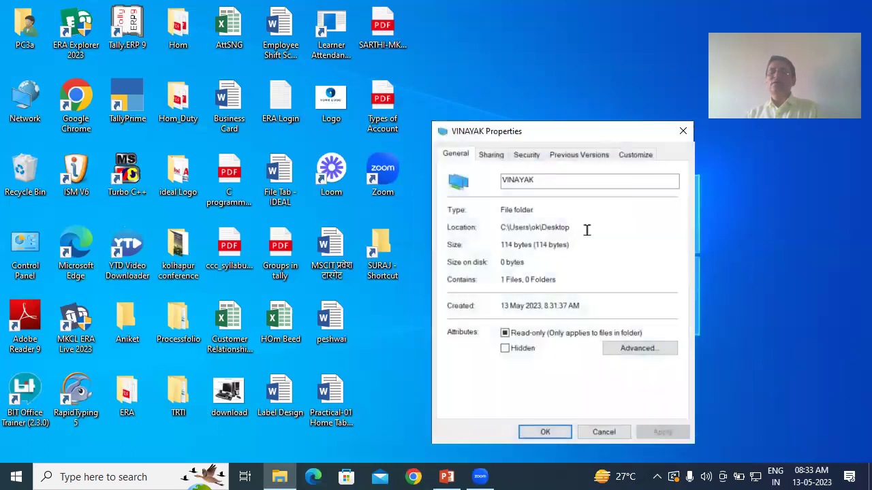
click(634, 156)
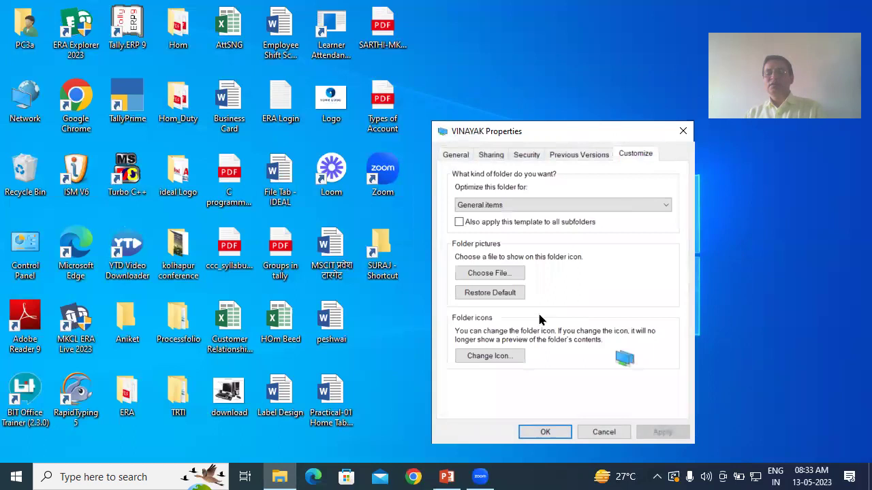
click(490, 357)
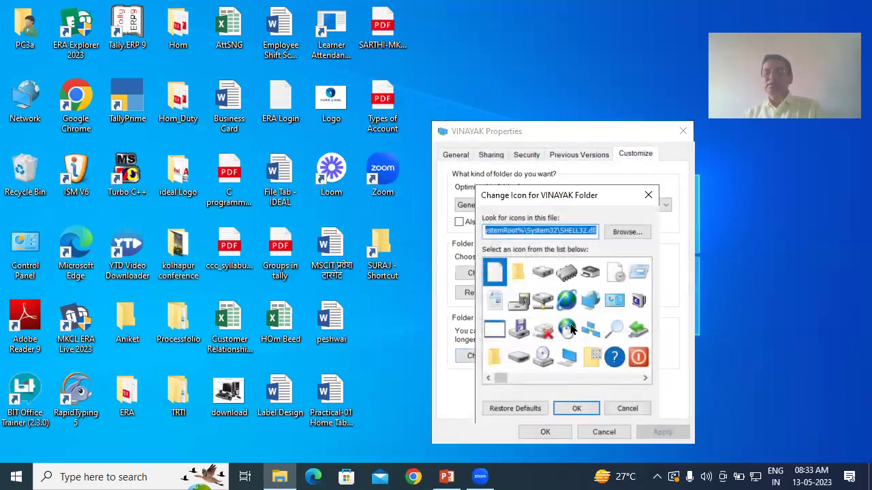
click(572, 329)
click(584, 411)
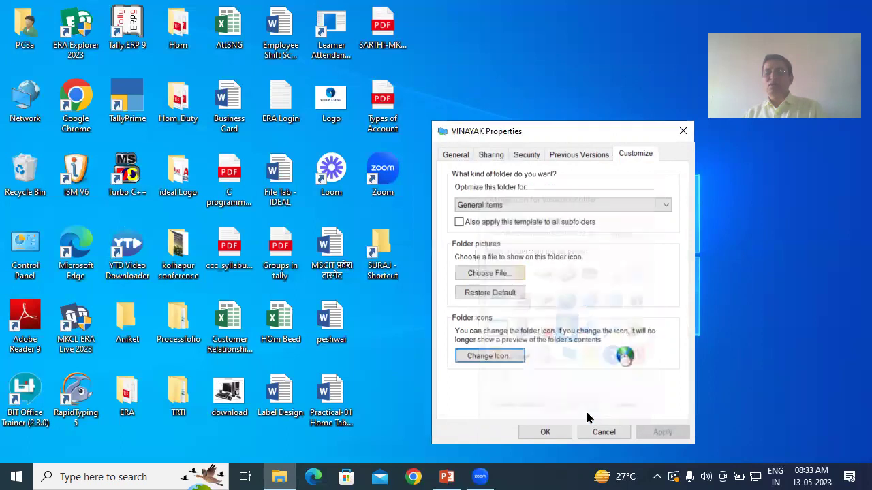
click(664, 433)
click(550, 433)
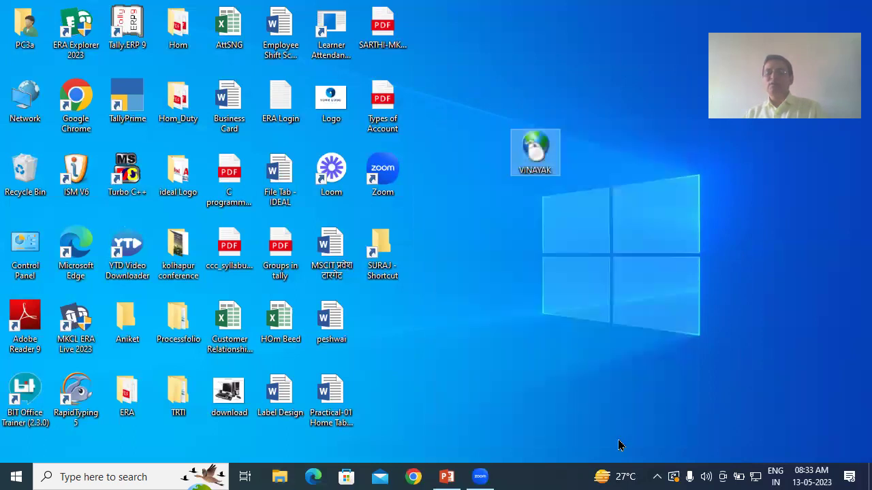
click(553, 218)
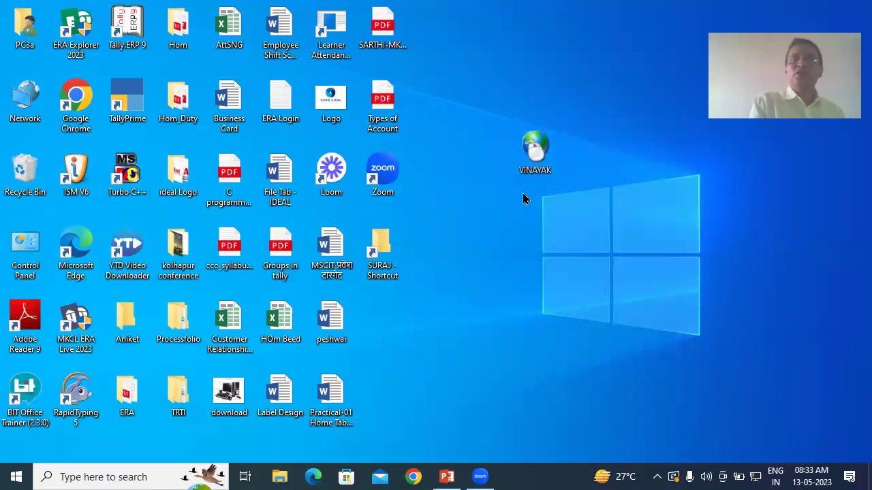
Step: Create a new text document on the desktop below the renamed folder and name it "My Document"
right_click(498, 263)
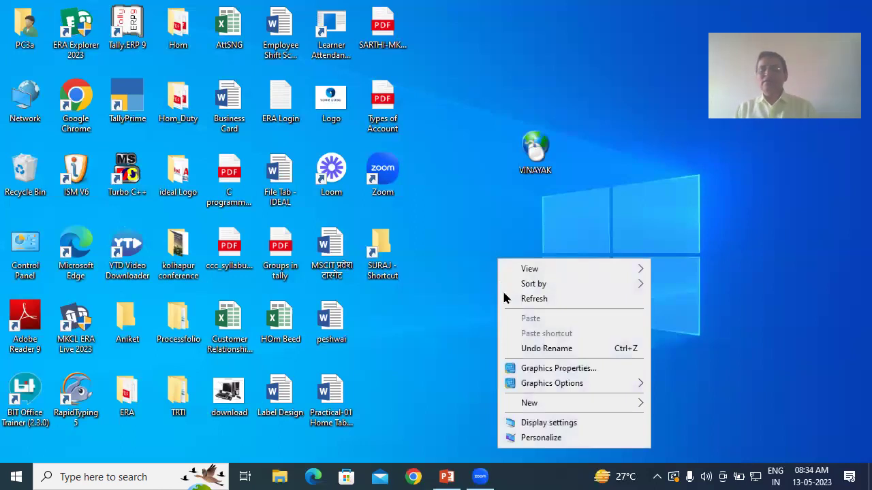
mouse_move(553, 410)
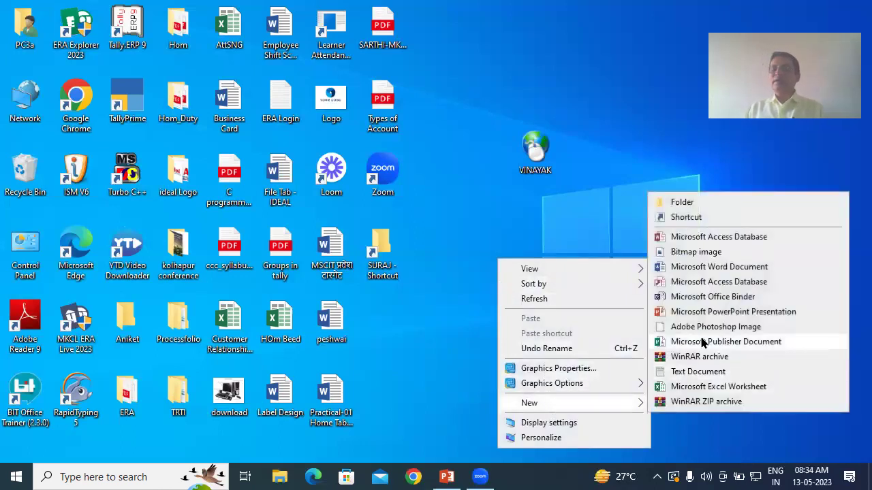
click(712, 371)
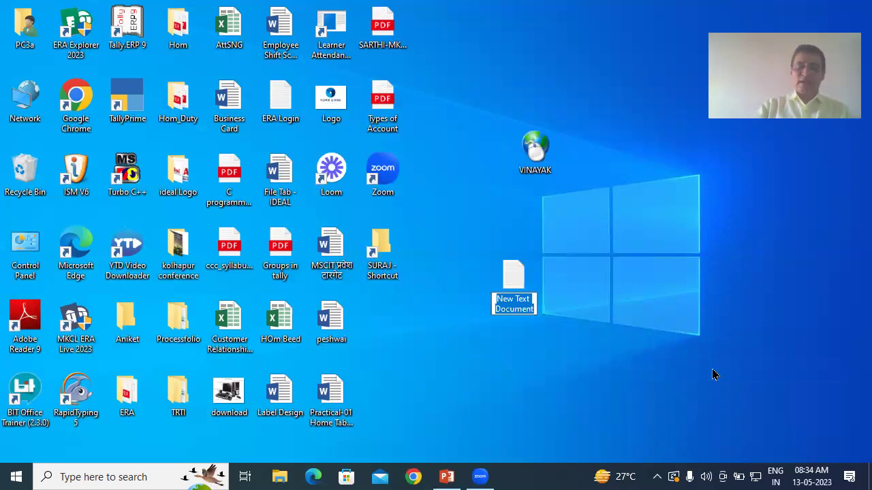
text(mA)
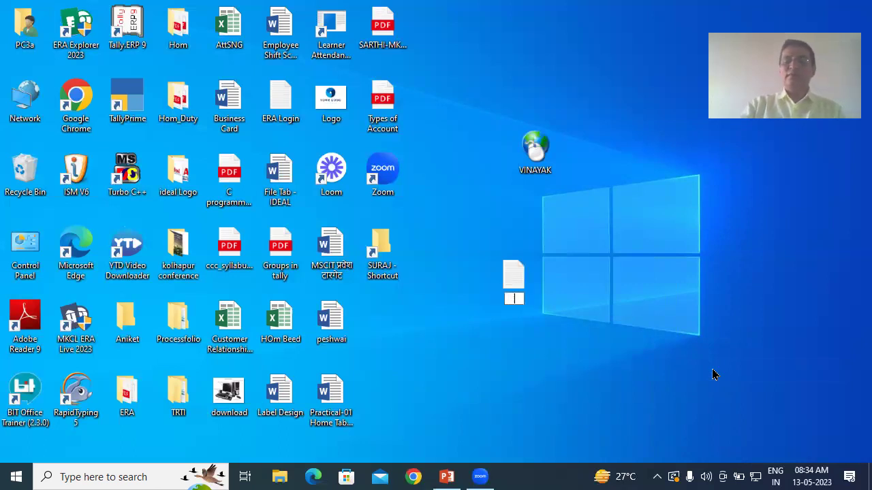
text(ay 2)
key(BackSpace)
key(BackSpace)
key(BackSpace)
text(Documen)
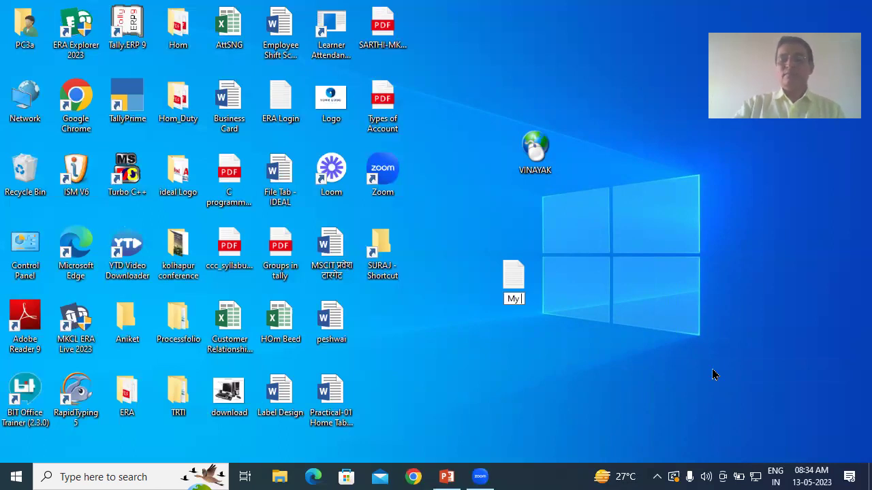
text(t)
key(Return)
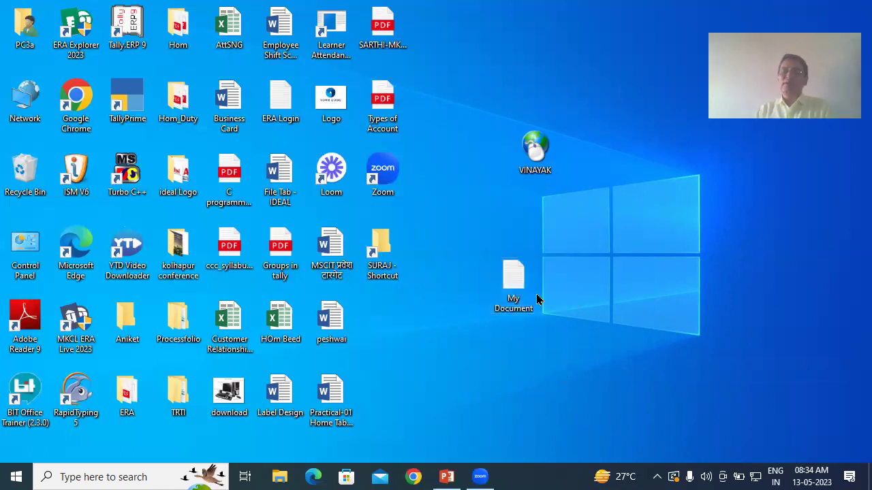
Step: Create a desktop shortcut to the "My Document" text file
double_click(512, 274)
right_click(509, 274)
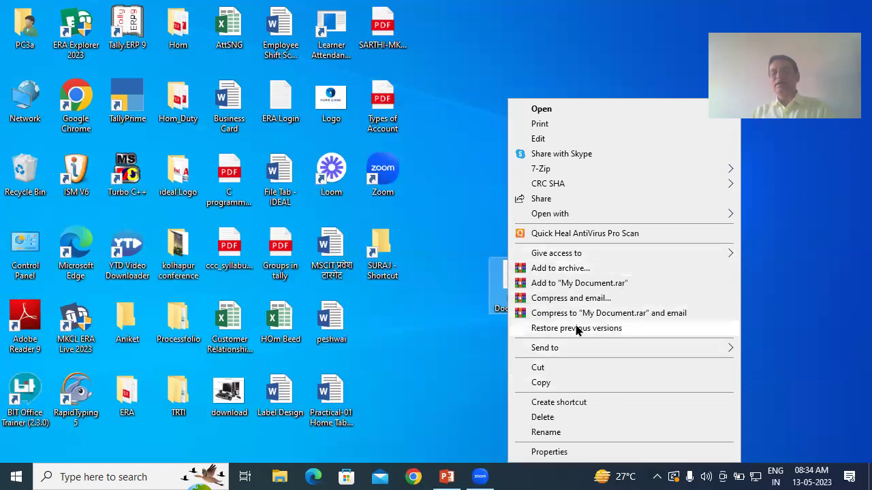
click(592, 408)
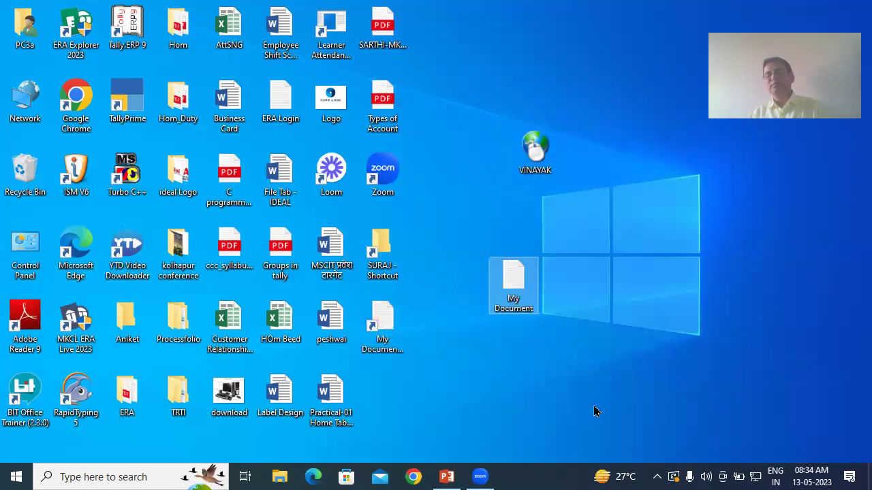
Step: Reveal the full name of the "My Document" shortcut and switch to the PowerPoint slide listing the session's topics
click(395, 341)
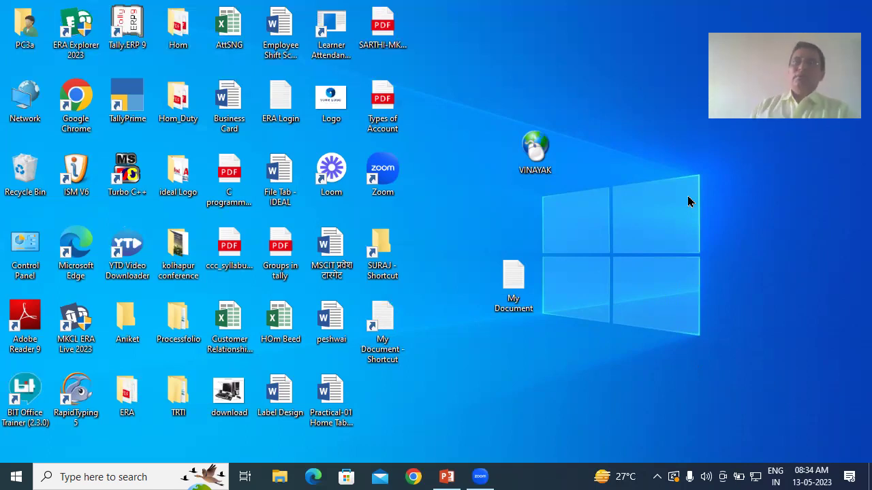
click(447, 477)
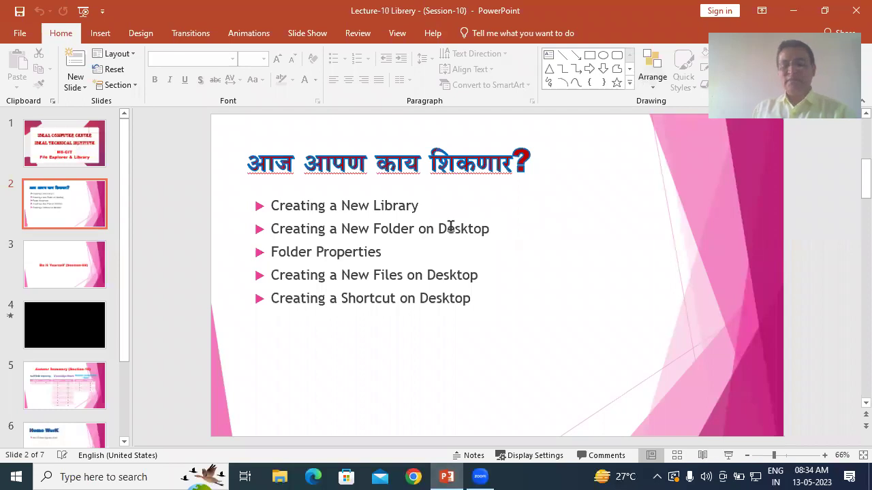
key(alt)
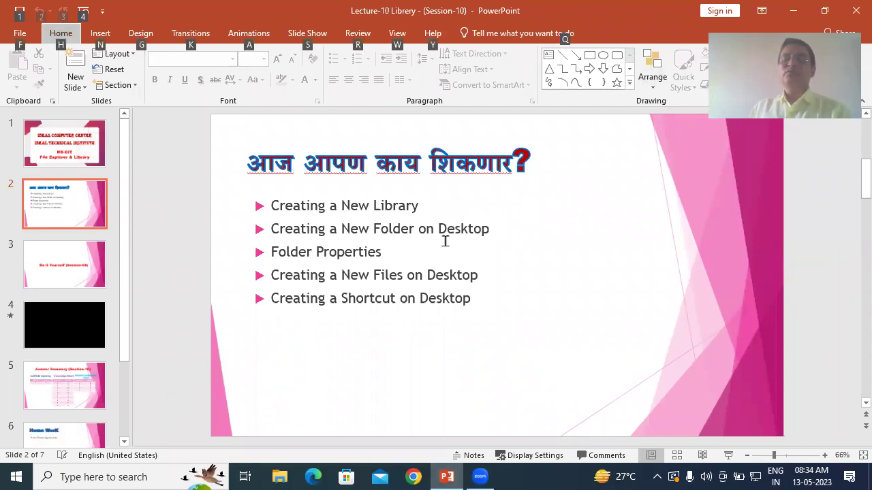
click(443, 243)
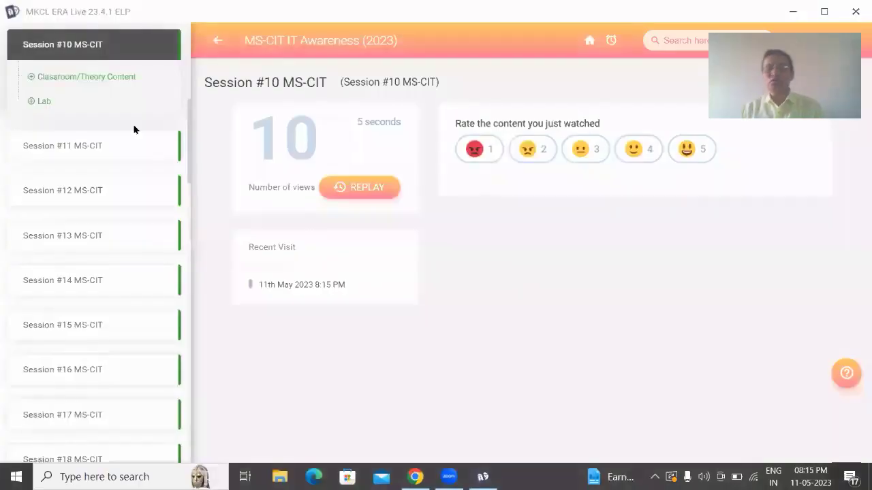
Step: Start a new attempt at the Session #10 Lab's Guided Do It Yourself exam and begin its first question
click(41, 103)
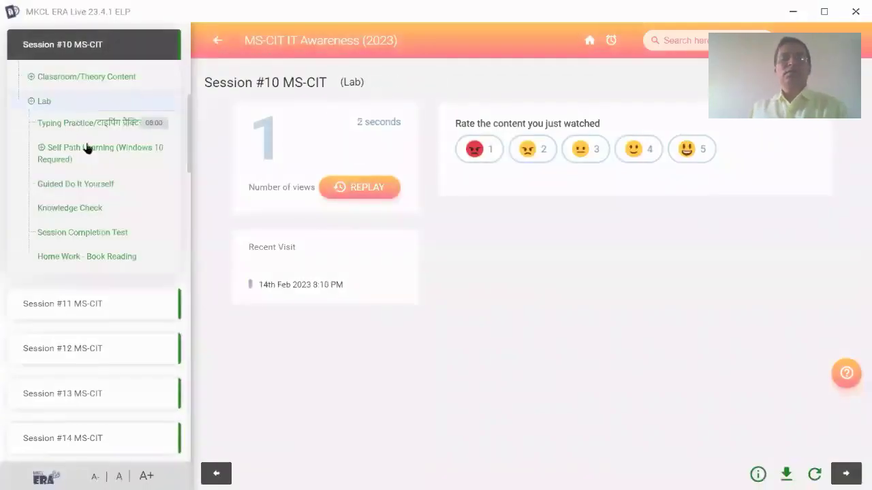
click(85, 185)
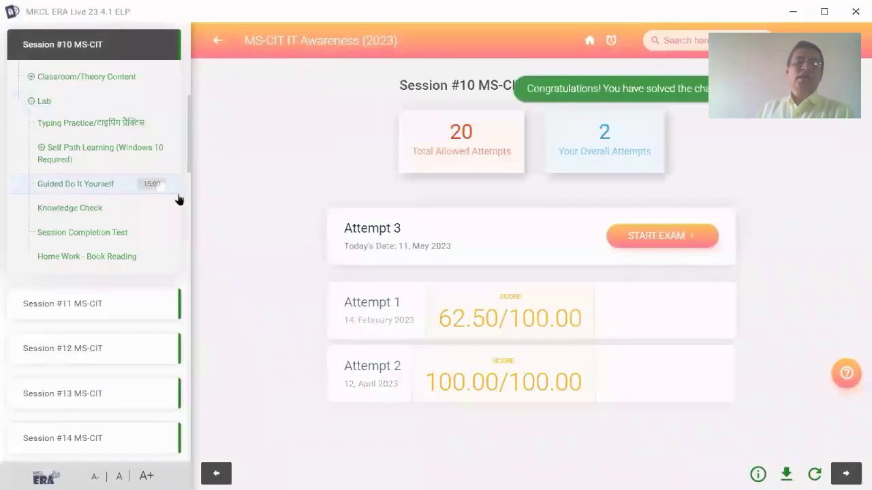
click(672, 244)
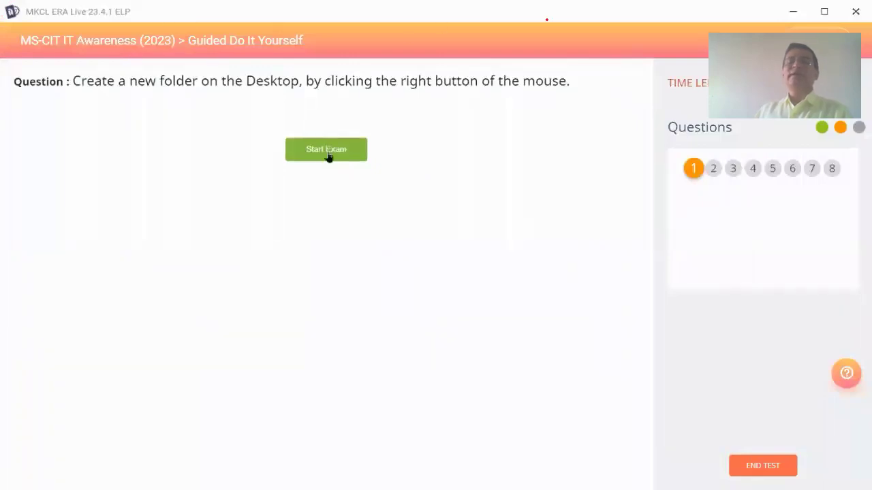
click(326, 149)
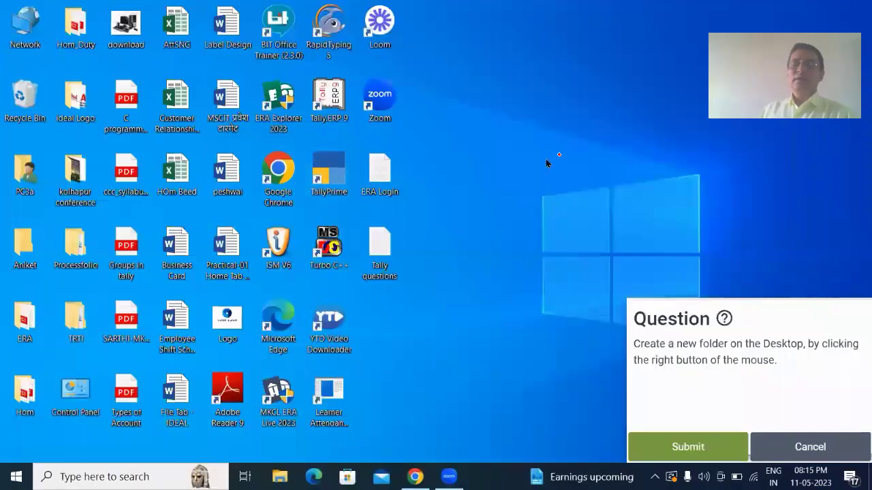
Step: Create a new folder with the default name on the desktop and submit it as the first question's answer
mouse_move(558, 154)
mouse_down()
mouse_move(538, 170)
mouse_move(570, 170)
mouse_move(566, 156)
mouse_up()
right_click(546, 161)
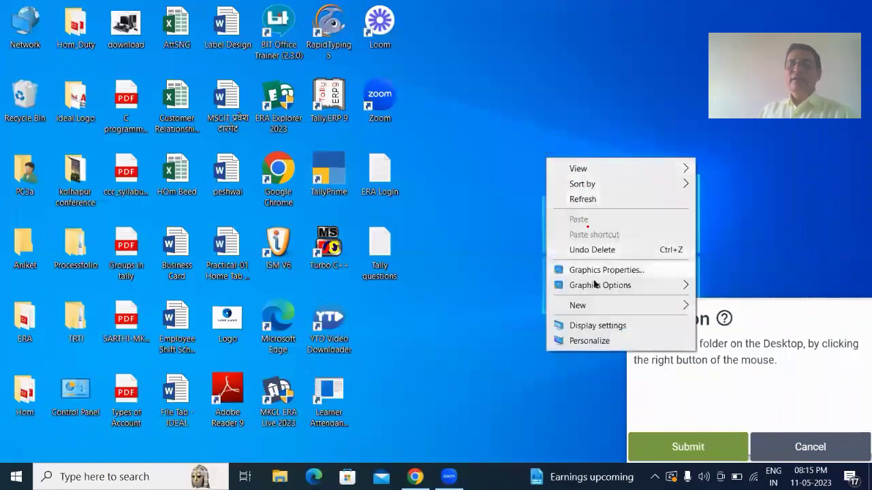
mouse_move(603, 308)
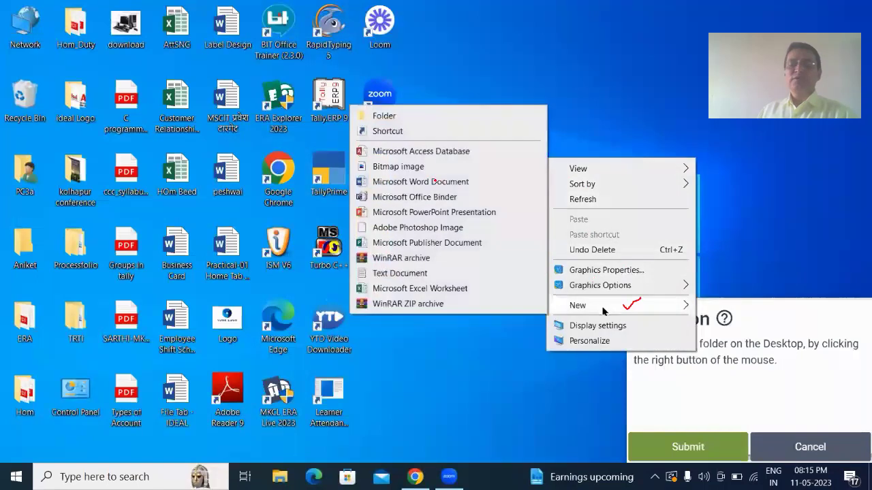
drag(406, 114, 449, 108)
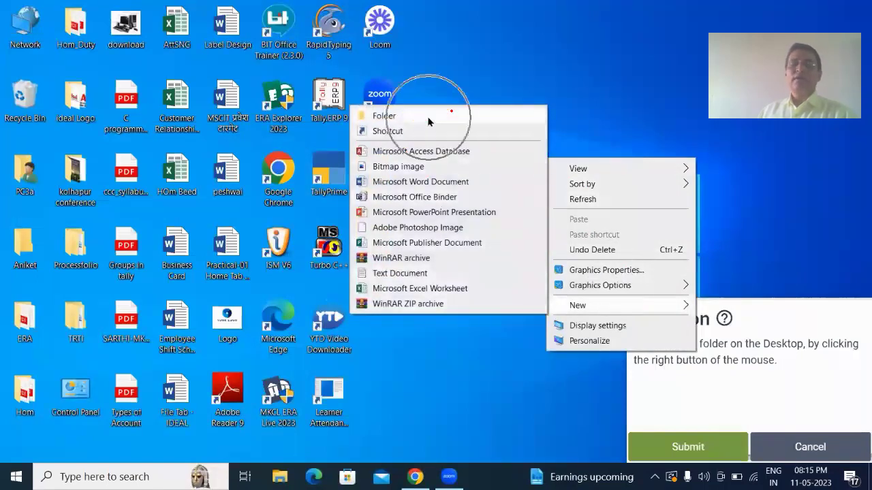
click(428, 119)
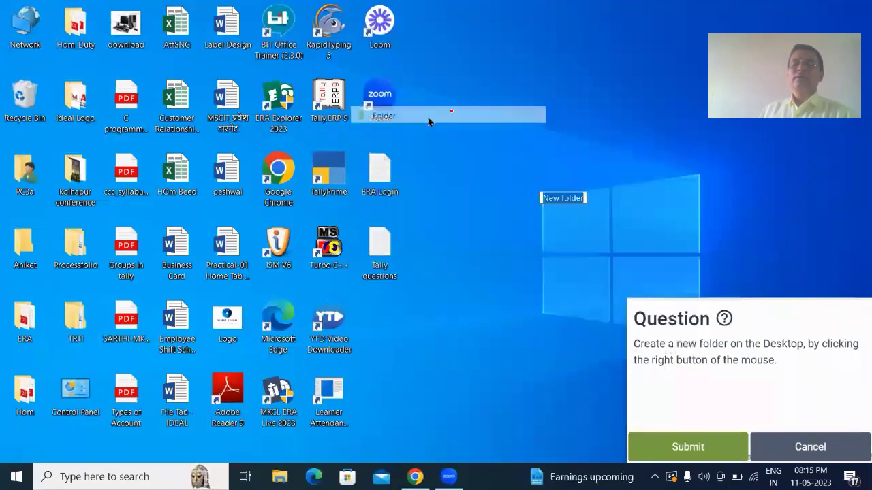
drag(591, 185, 627, 176)
key(Return)
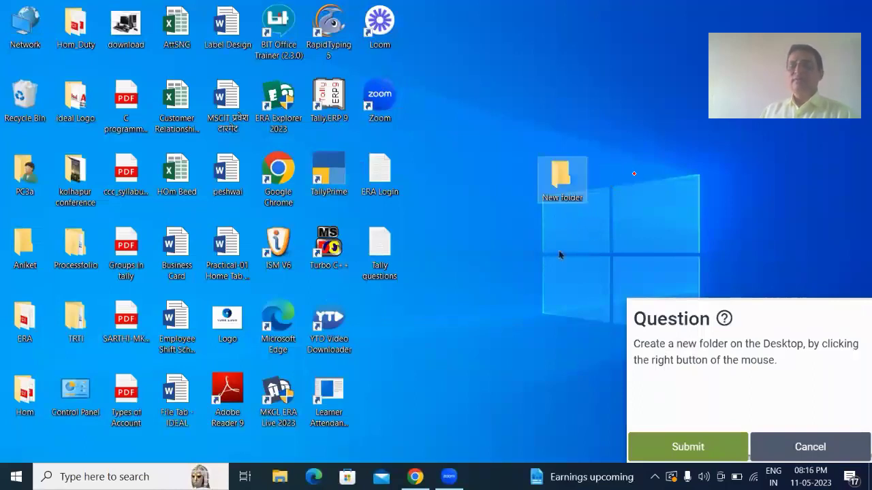
click(684, 450)
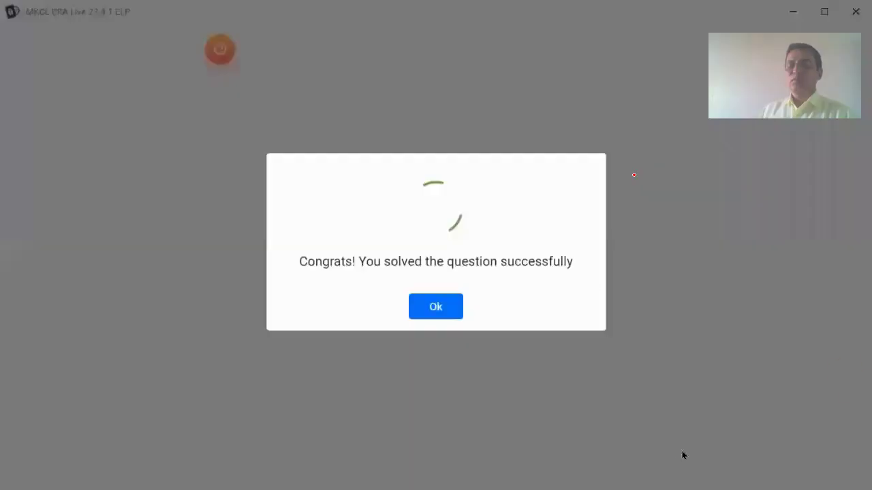
click(423, 316)
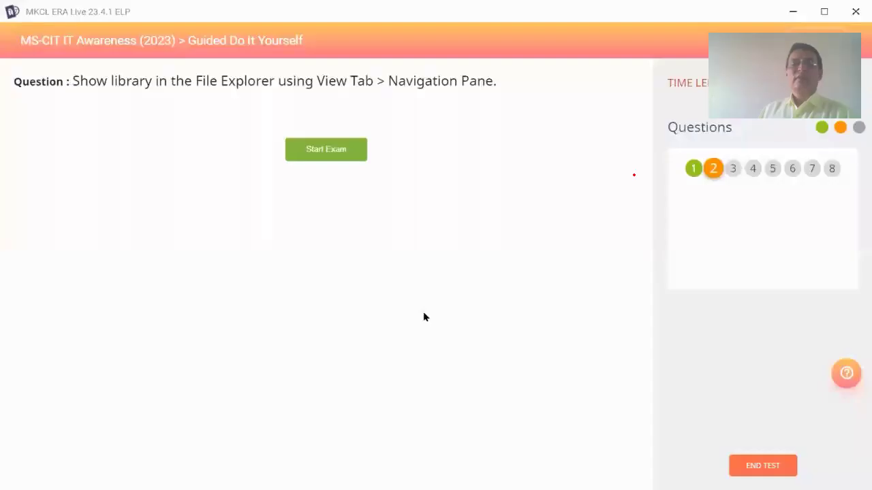
Step: Begin the second question, open File Explorer and hide the libraries in its navigation pane
click(344, 156)
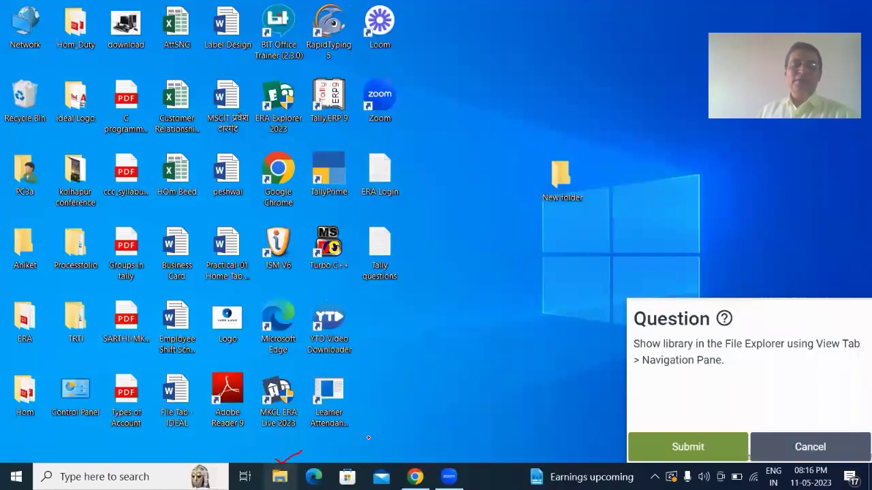
click(280, 476)
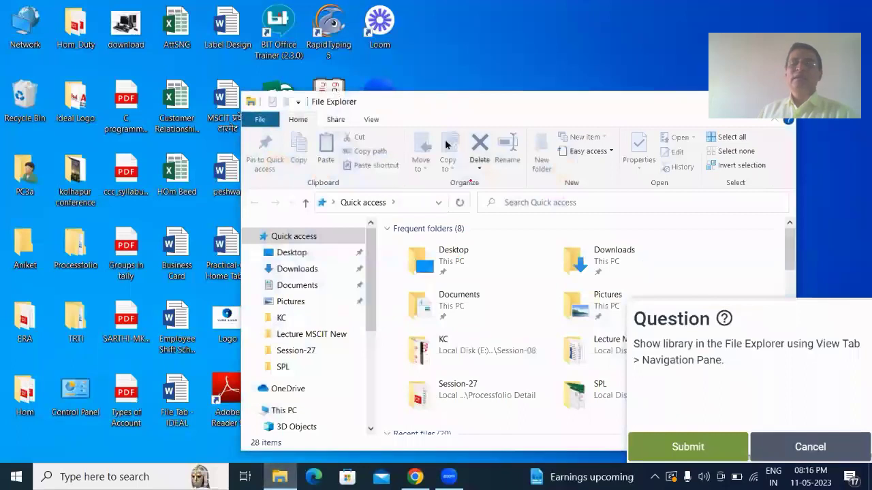
drag(428, 109, 311, 61)
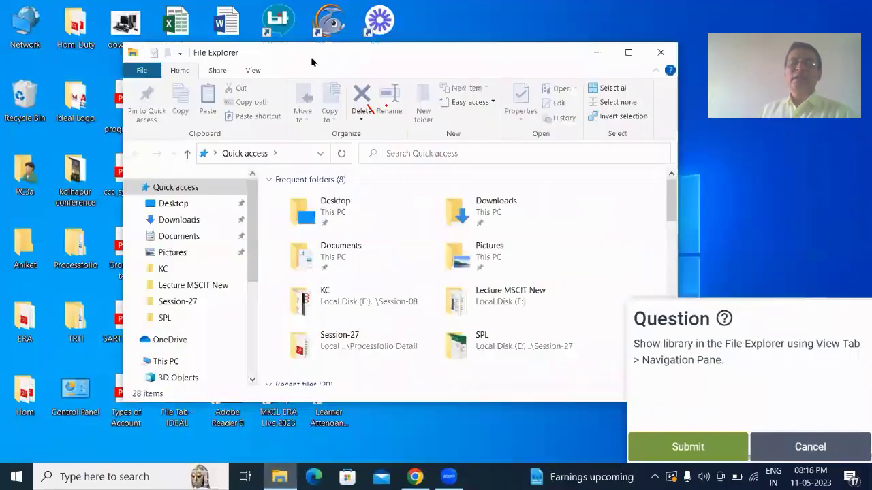
click(254, 72)
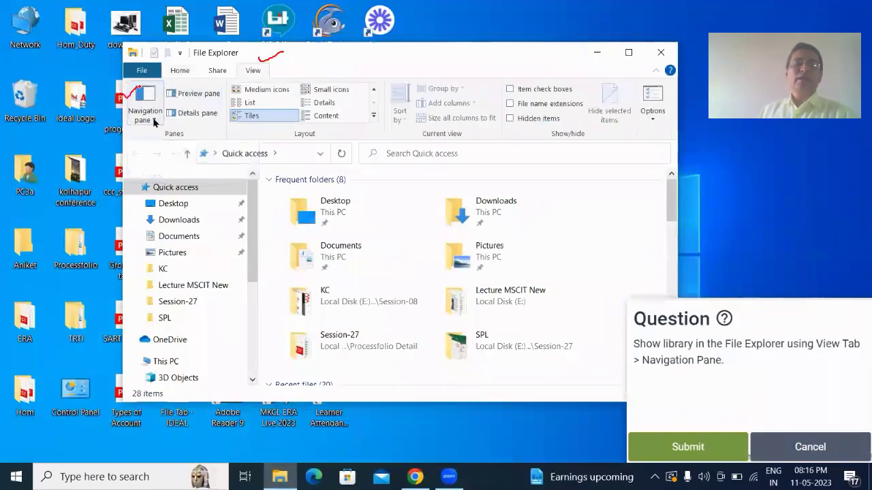
click(154, 120)
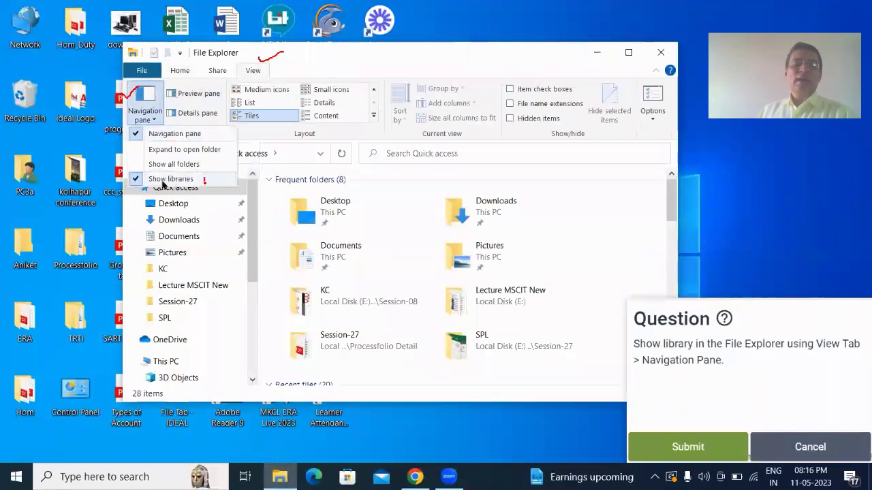
click(164, 181)
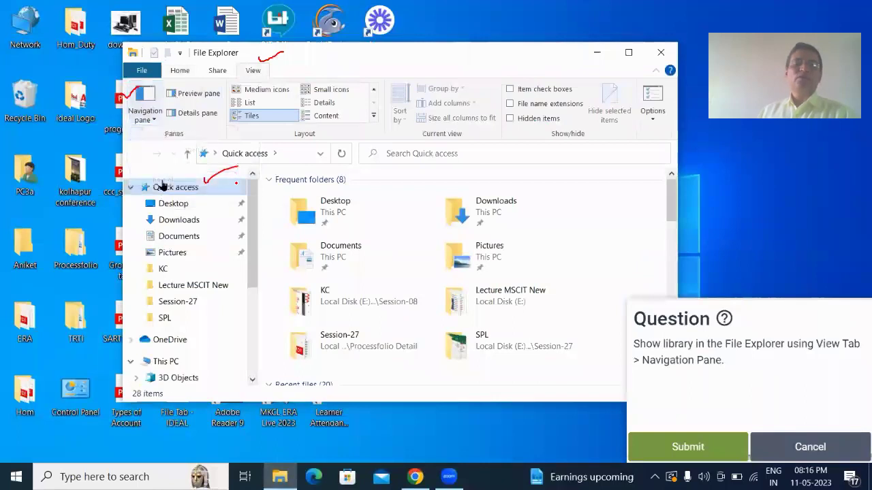
Step: Show the libraries in File Explorer's navigation pane, then close the window and submit the second question
click(155, 120)
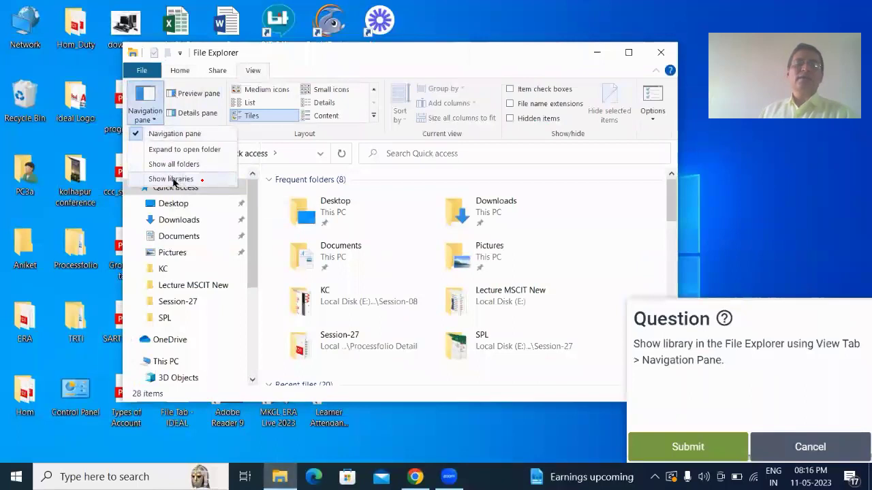
click(172, 179)
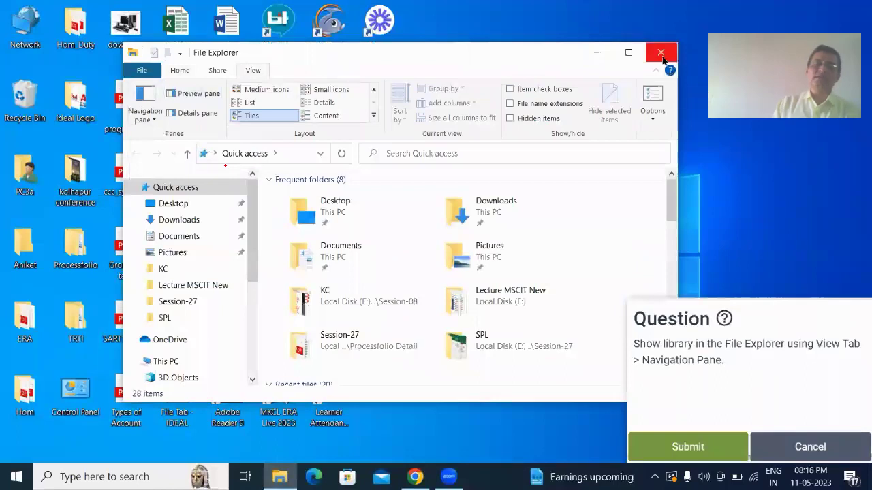
click(661, 55)
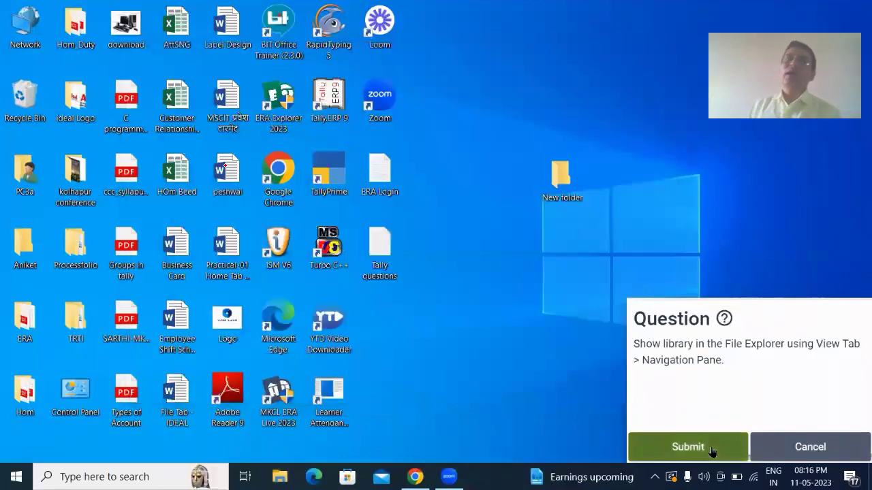
click(712, 451)
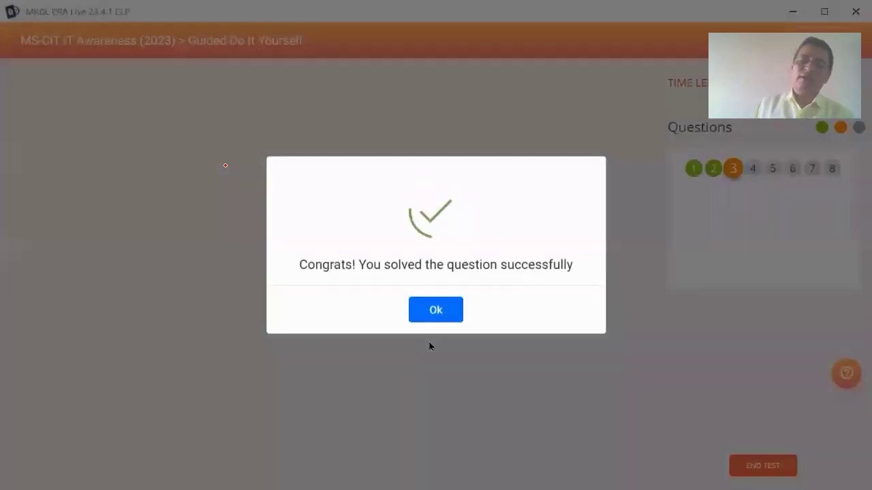
click(435, 312)
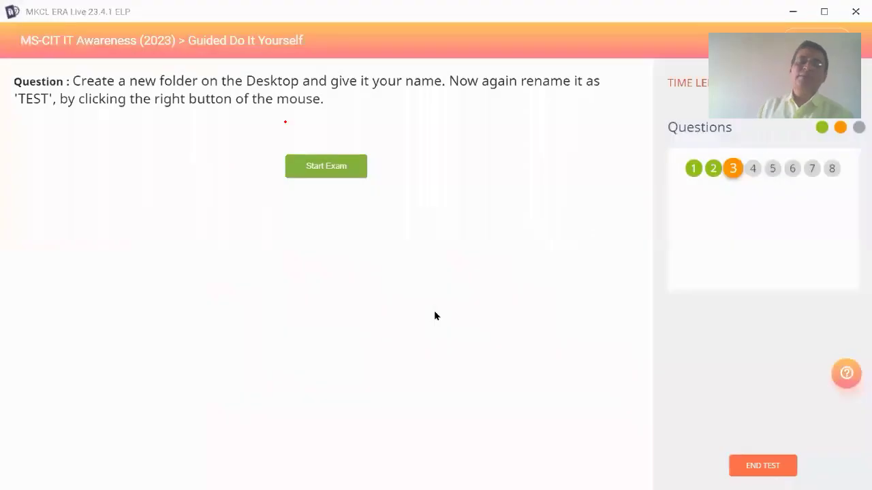
Step: Begin the third question and create a second new folder on the desktop beside the existing "New folder"
click(326, 167)
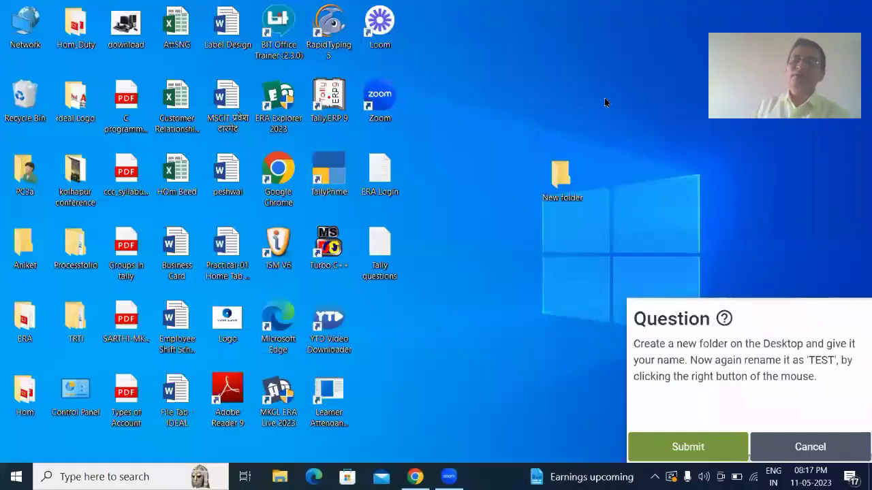
right_click(700, 176)
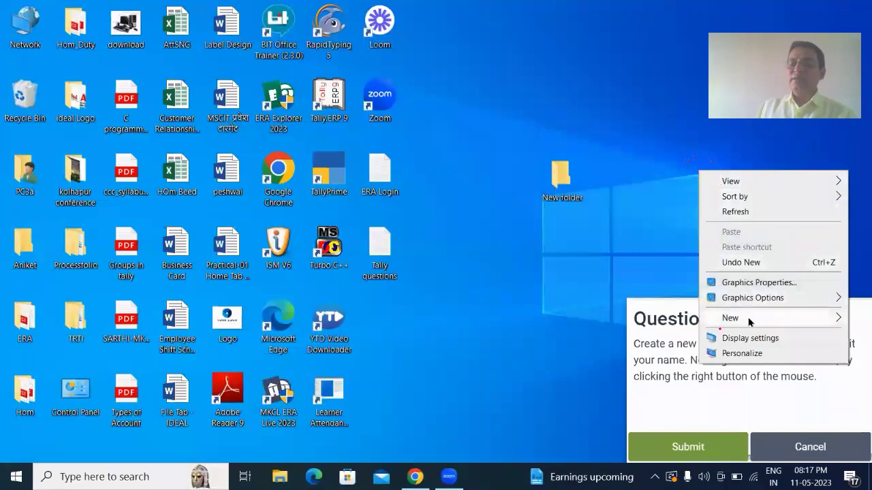
mouse_move(749, 322)
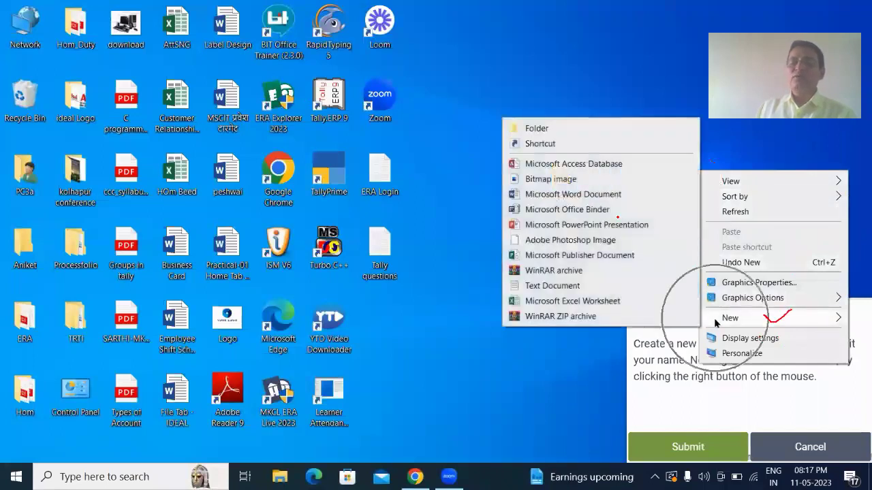
click(532, 130)
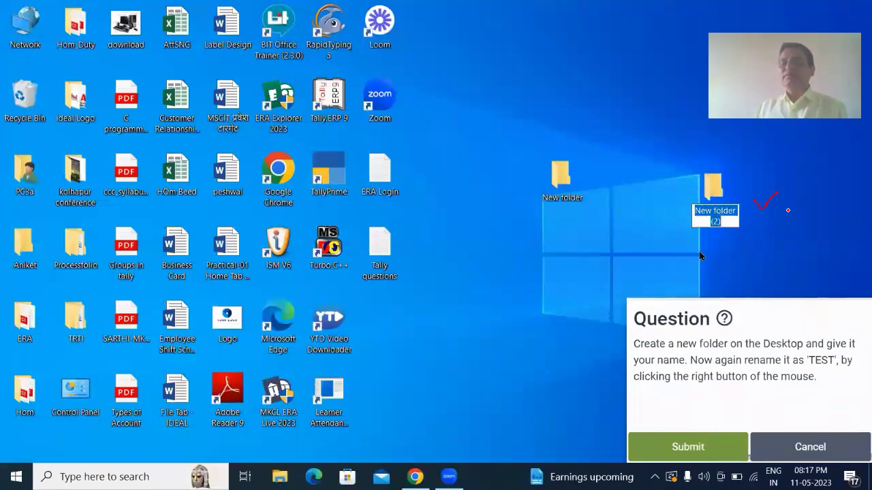
key(Return)
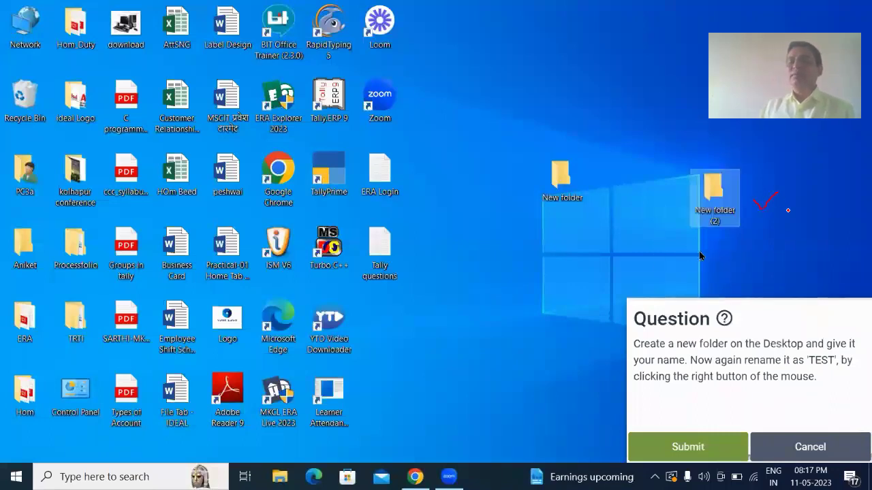
Step: Rename the second new desktop folder as IDEAL and submit the third question's answer
click(726, 212)
right_click(725, 212)
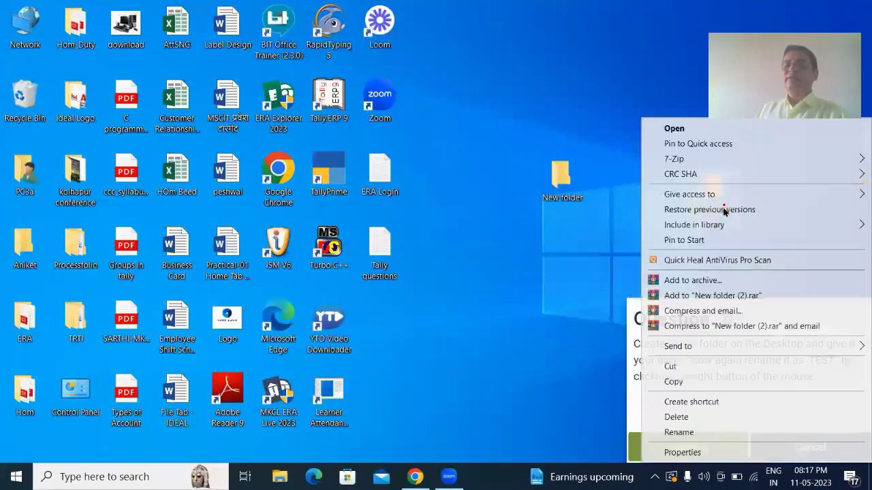
click(678, 433)
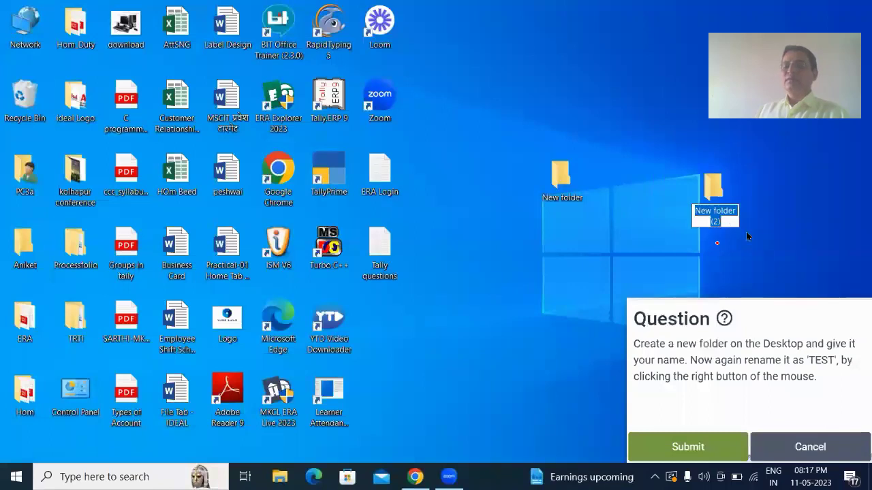
text(ID)
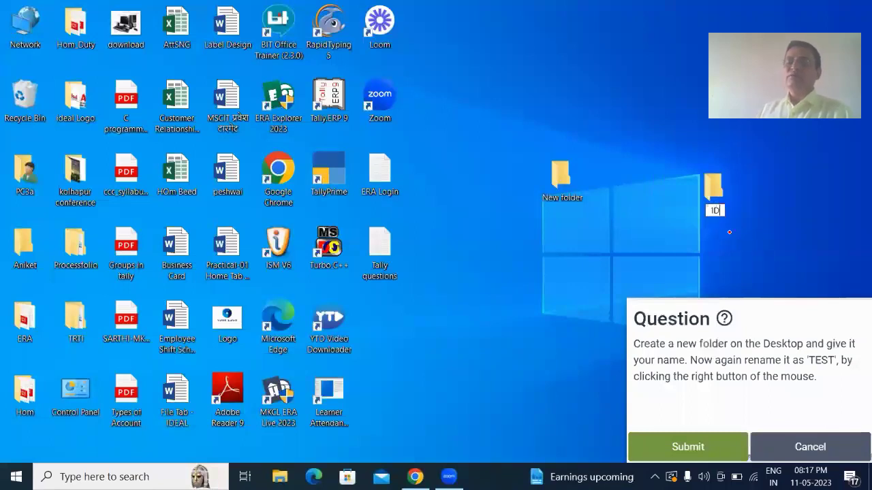
text(EAL)
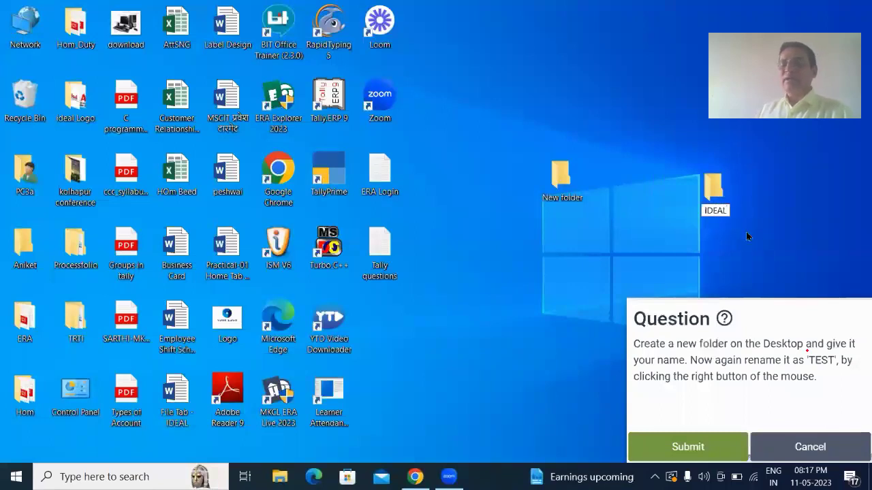
click(745, 237)
key(Return)
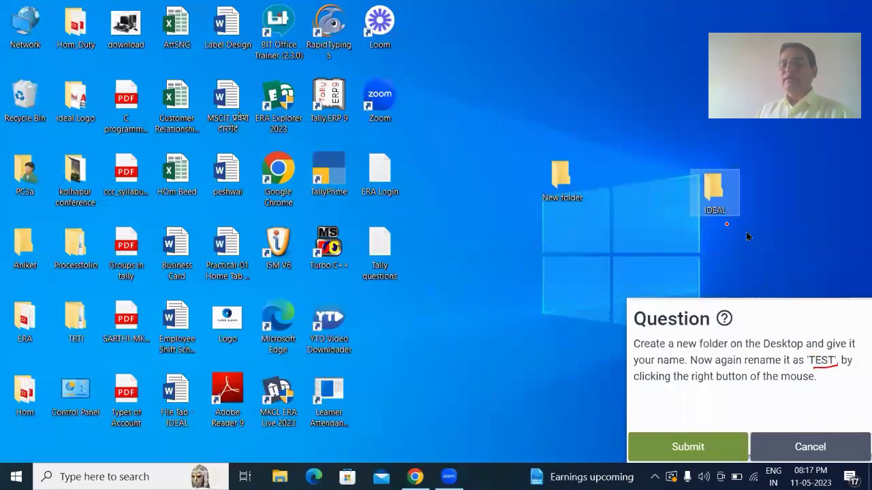
click(712, 446)
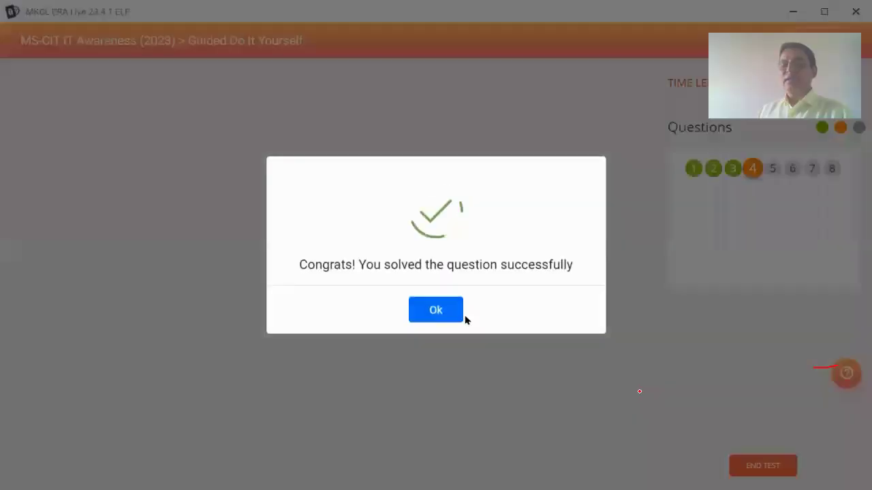
click(439, 314)
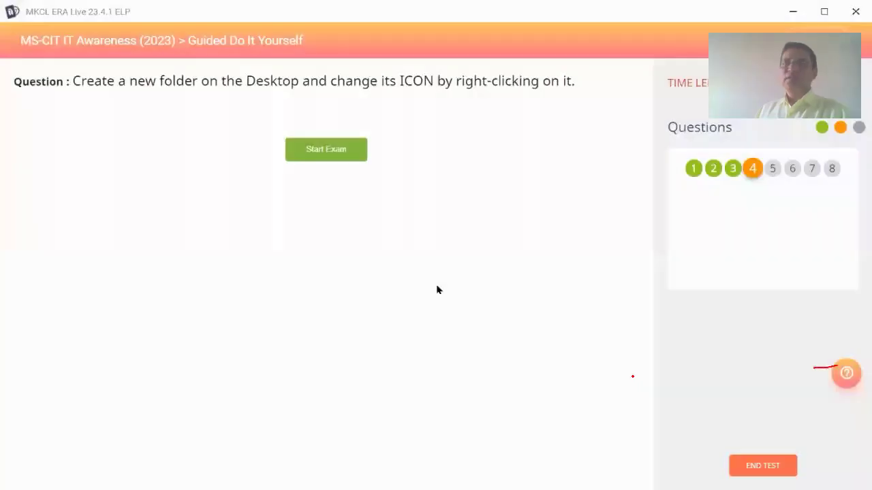
Step: Begin the fourth question and create a new folder with the default name on the desktop, below the existing "New folder"
click(335, 156)
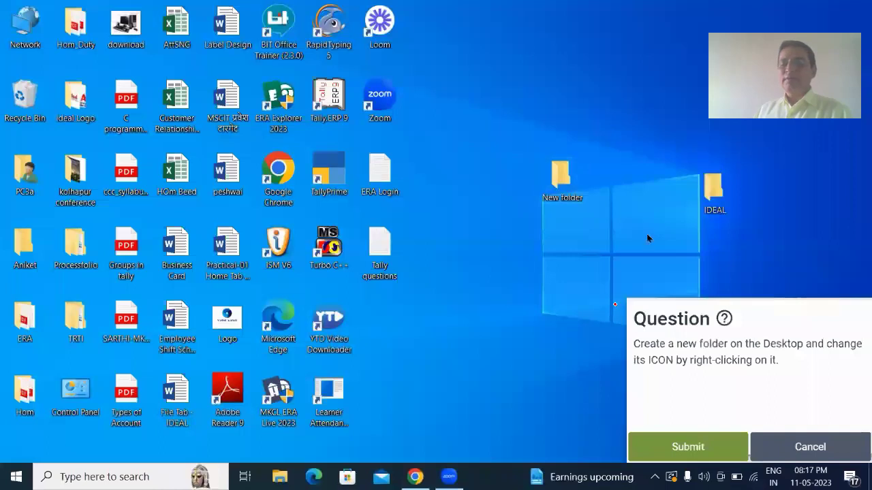
click(544, 315)
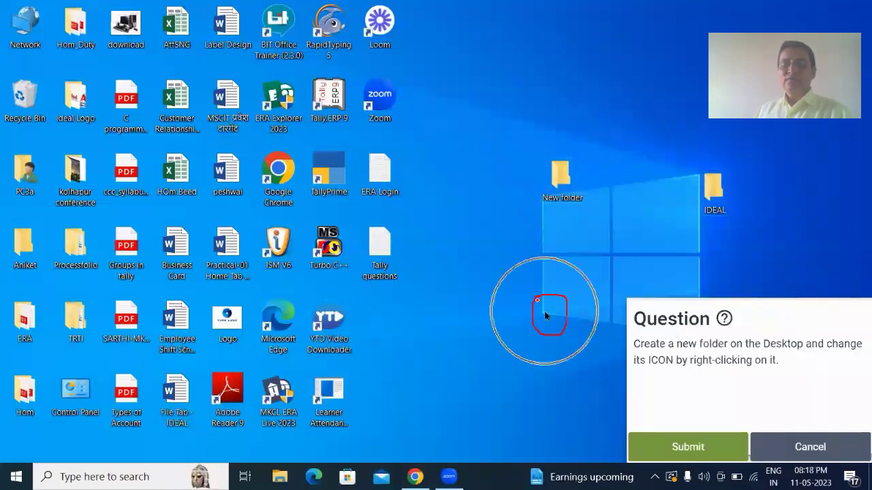
right_click(545, 315)
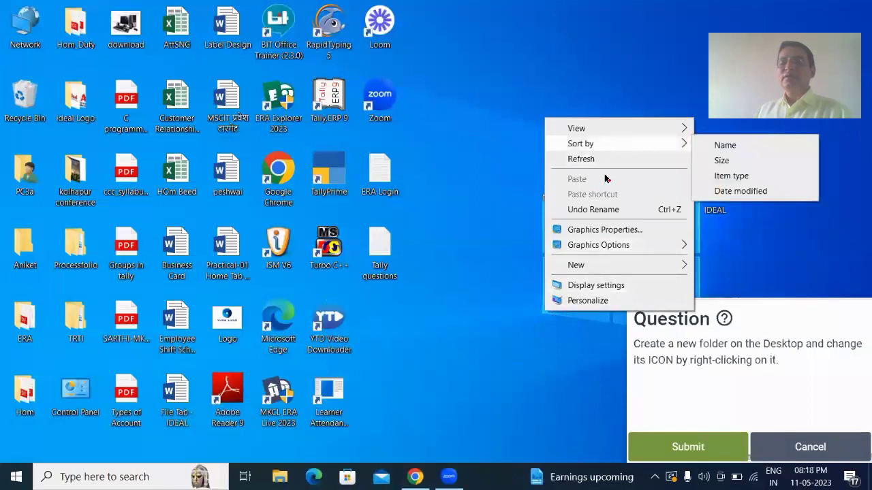
mouse_move(587, 269)
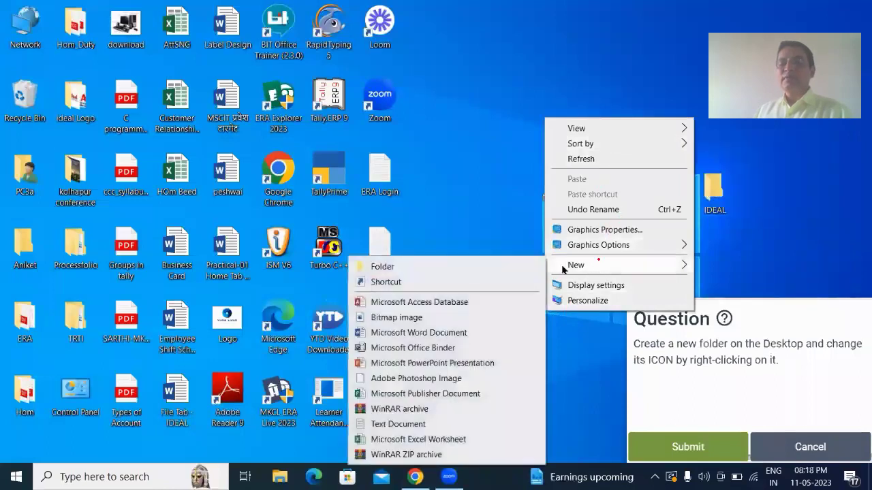
drag(598, 272, 625, 264)
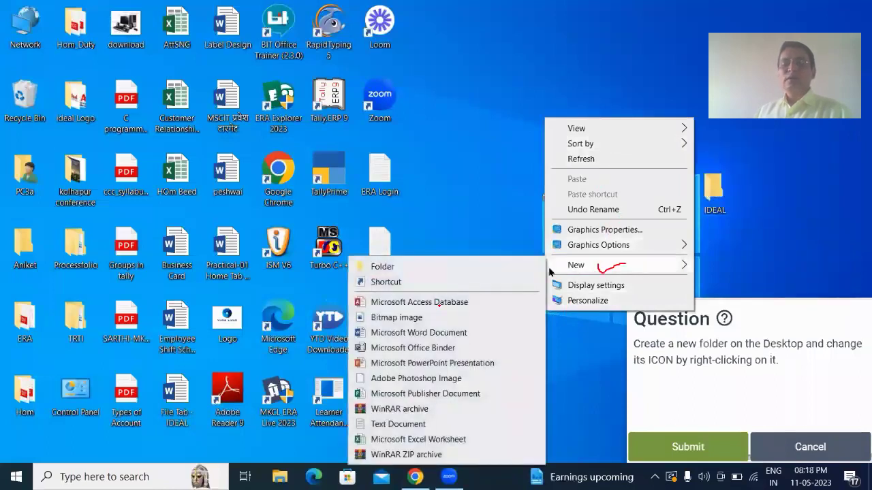
drag(415, 268, 443, 263)
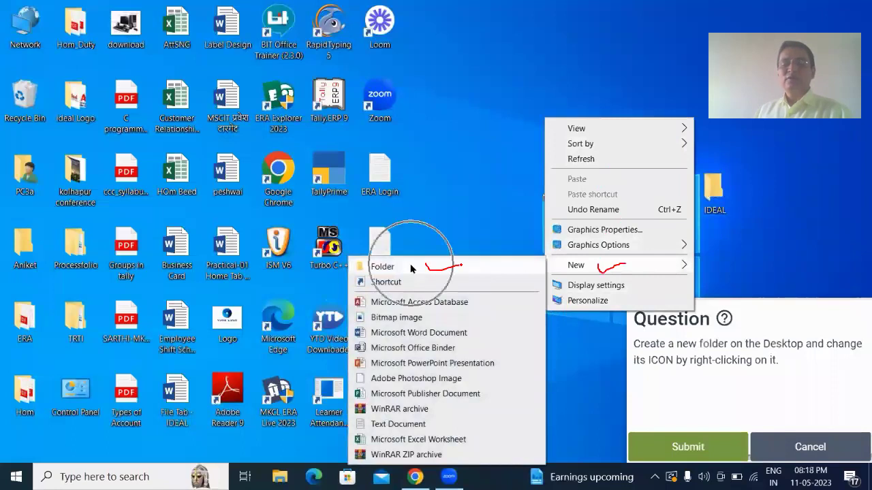
click(410, 268)
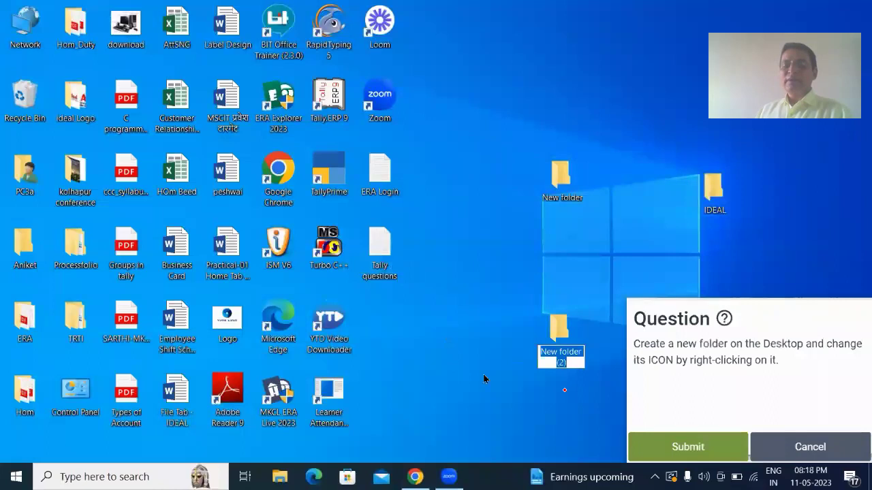
key(Return)
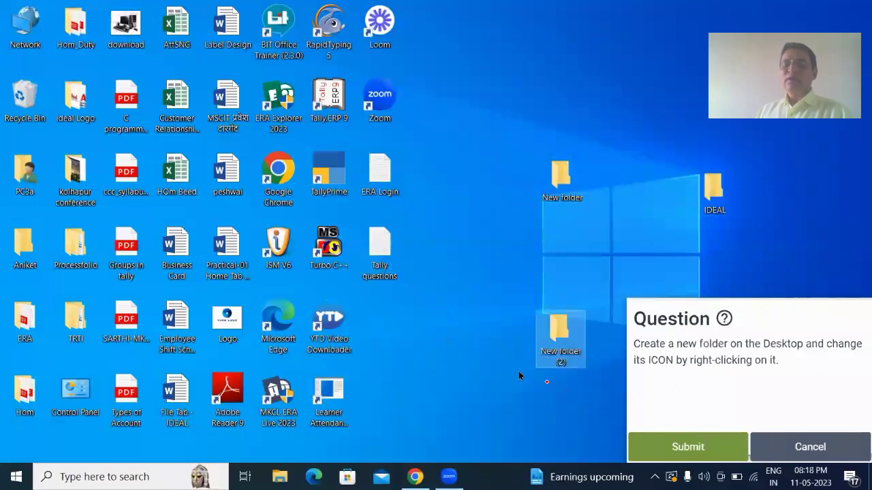
Step: Change the icon of "New folder (2)" through its properties to the globe with a mouse from SHELL32.dll
right_click(561, 337)
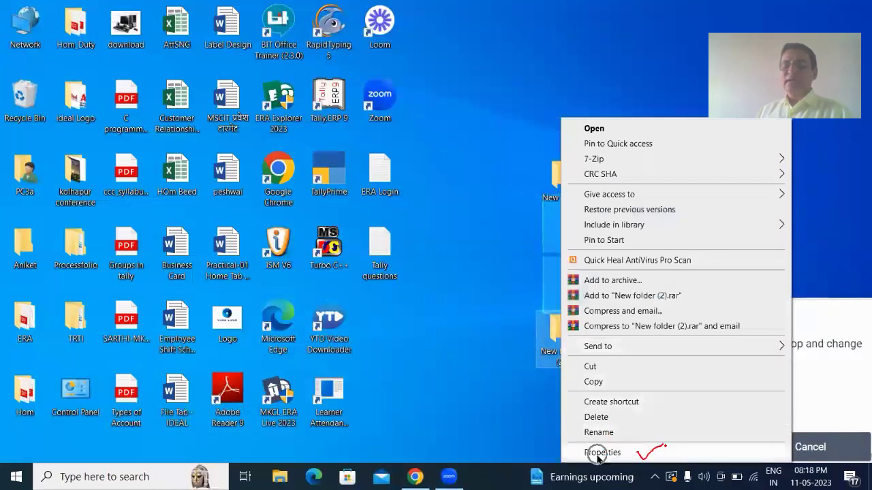
click(597, 457)
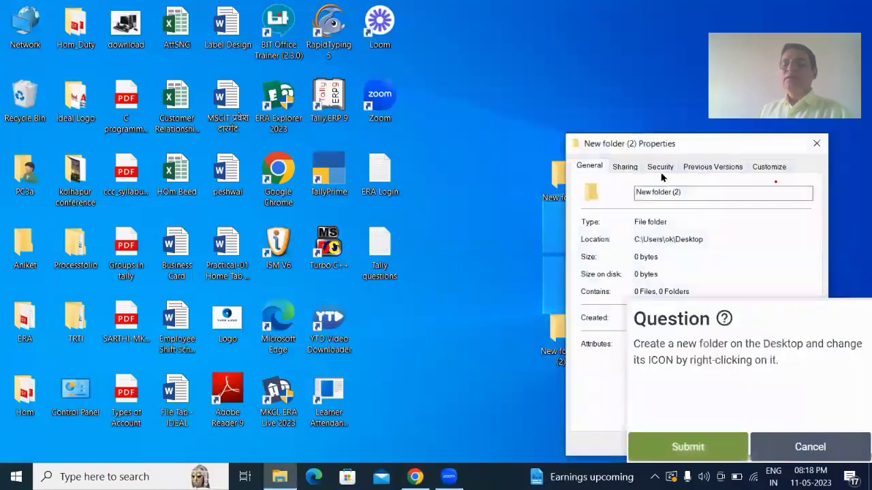
drag(646, 144, 387, 77)
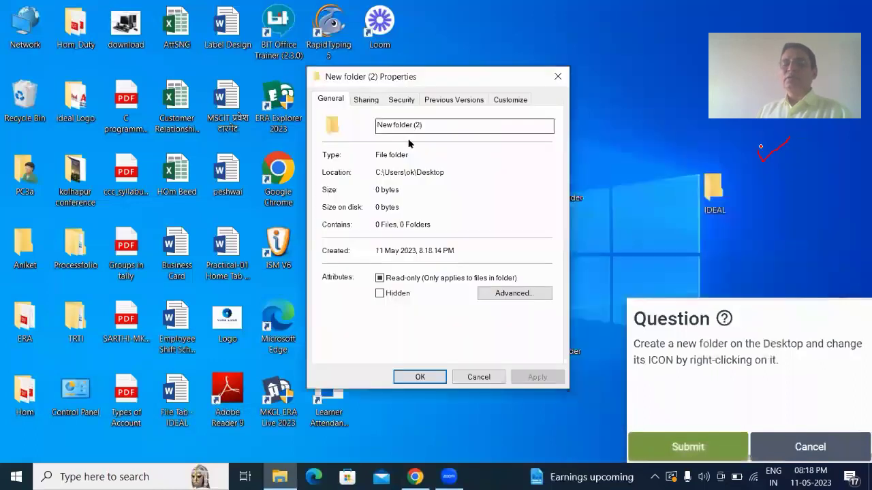
click(525, 102)
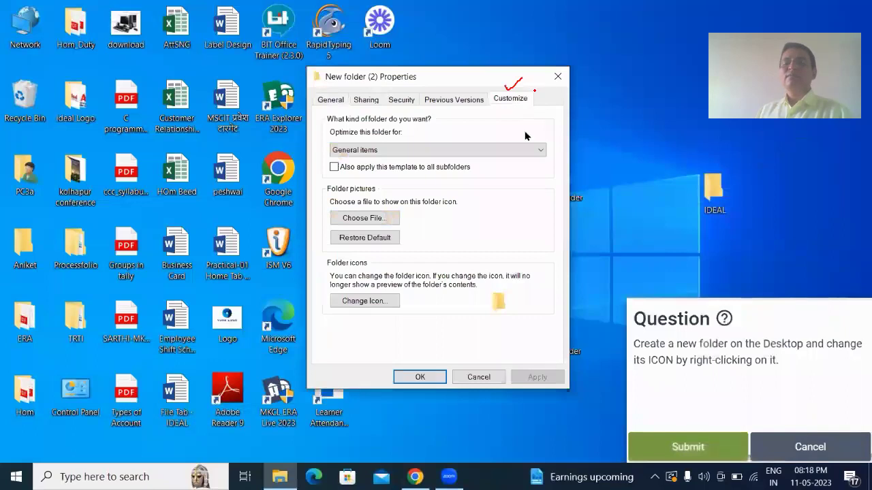
click(389, 306)
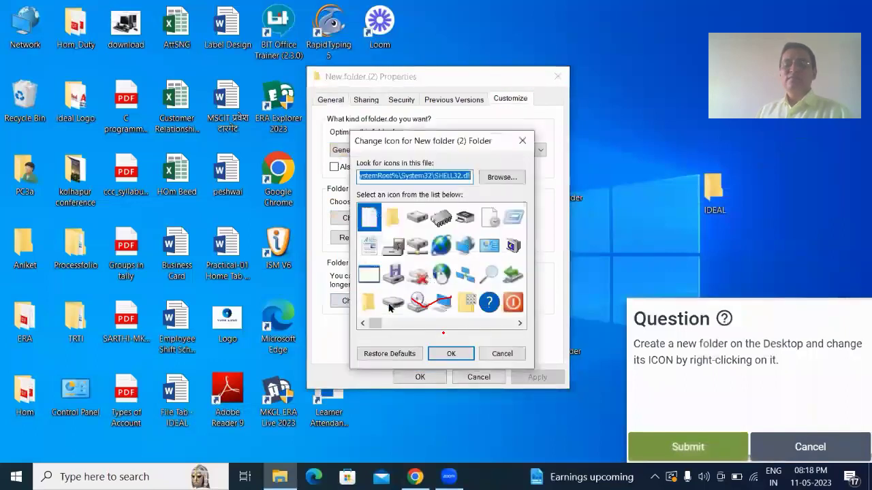
click(441, 274)
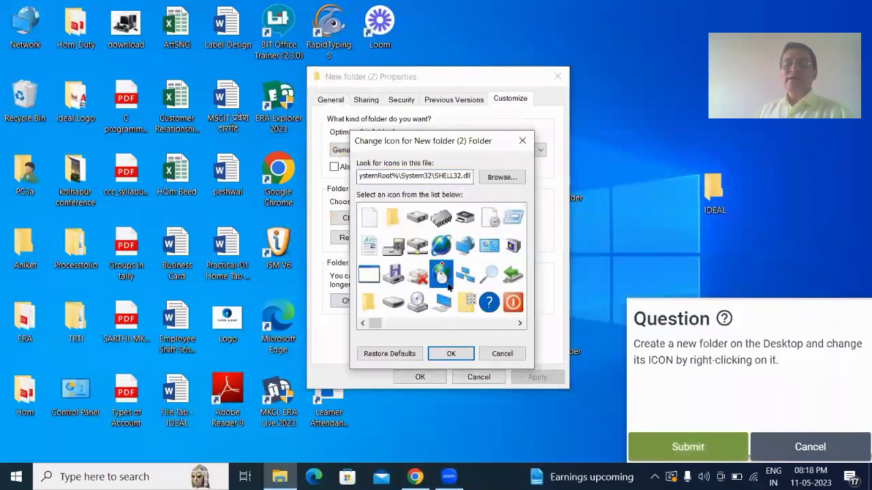
click(463, 359)
click(435, 380)
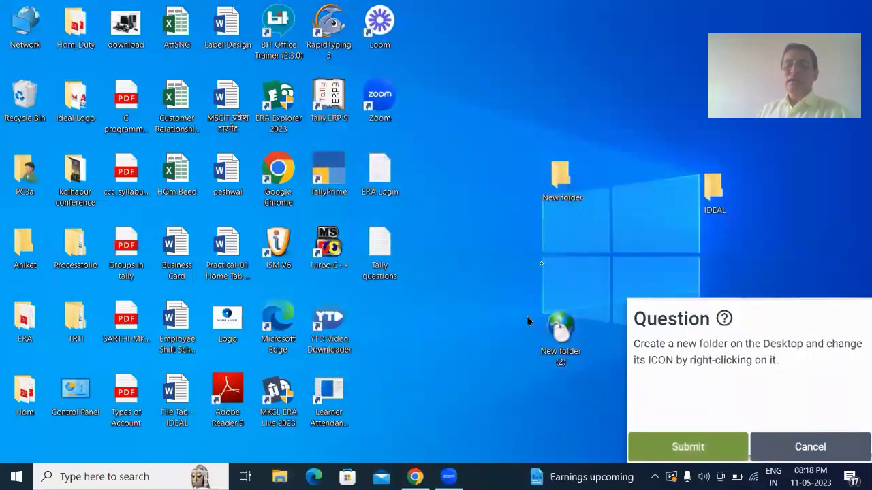
Step: Submit the fourth question's answer and continue to the fifth question
mouse_move(535, 288)
mouse_down()
mouse_move(525, 350)
mouse_move(587, 360)
mouse_move(545, 295)
mouse_move(508, 304)
mouse_up()
click(688, 448)
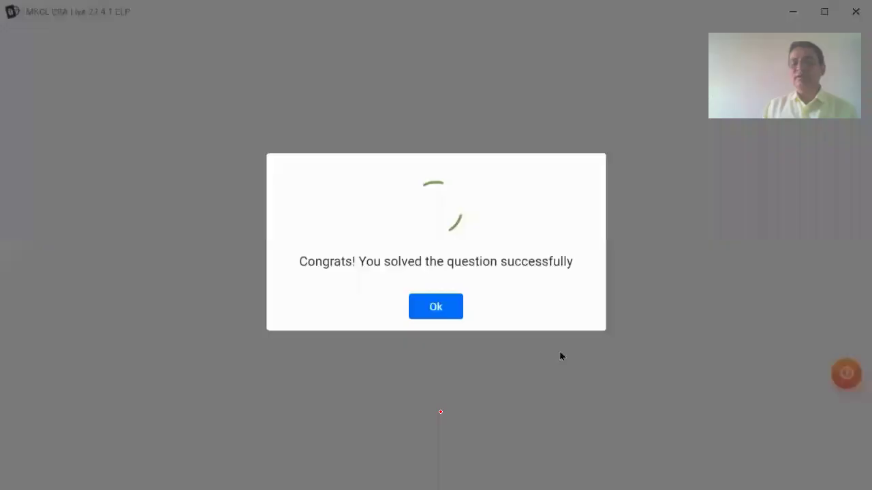
click(440, 309)
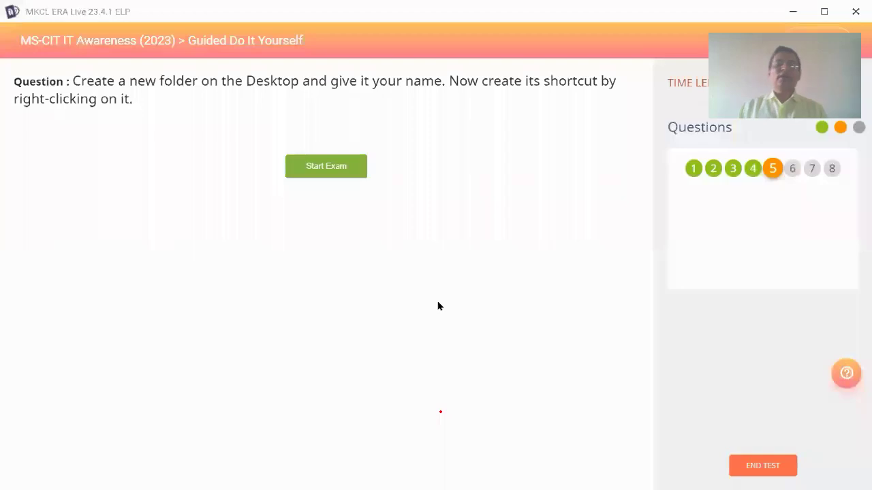
Step: Begin the fifth question and create a new desktop folder named IDEAL COMPUTER above the existing folders
click(340, 176)
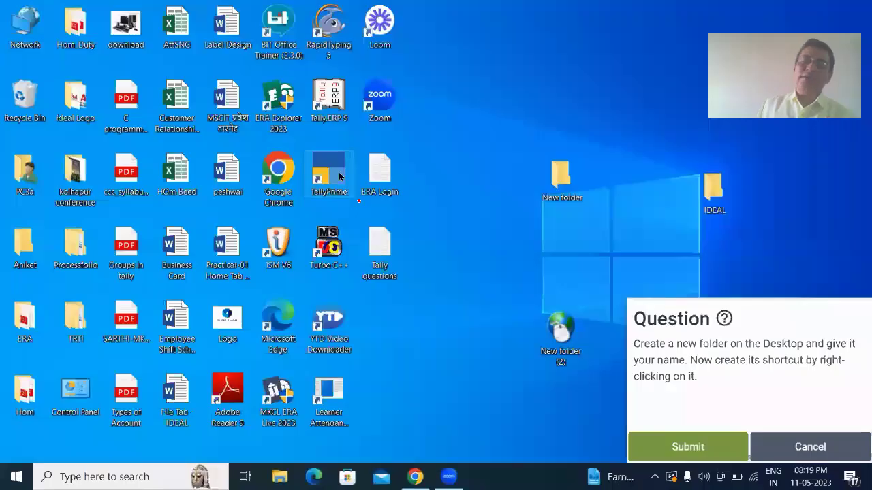
right_click(633, 101)
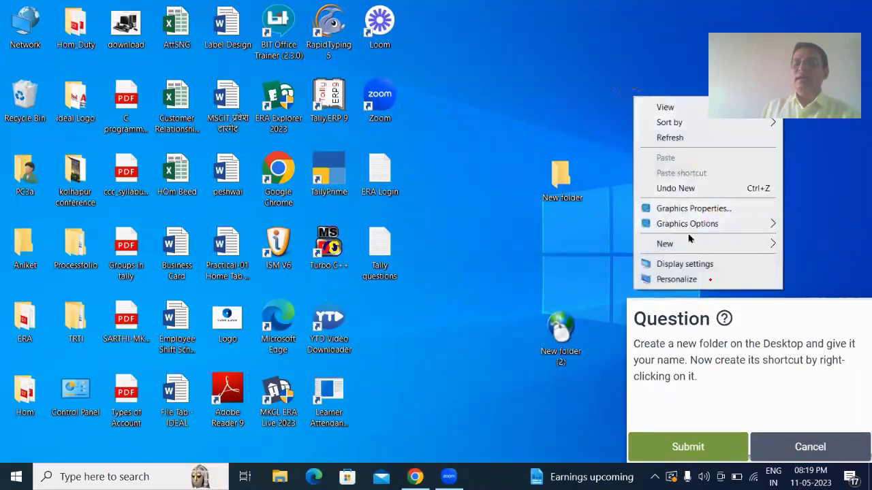
mouse_move(665, 252)
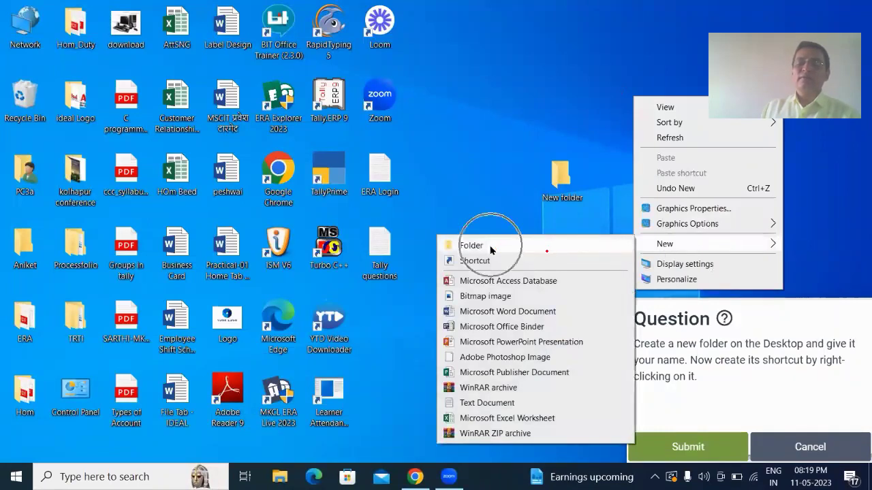
click(489, 246)
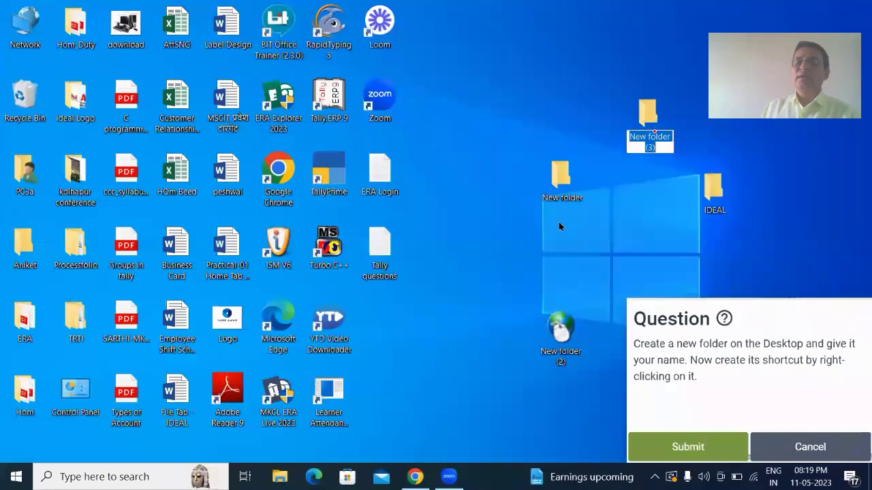
text(IDE)
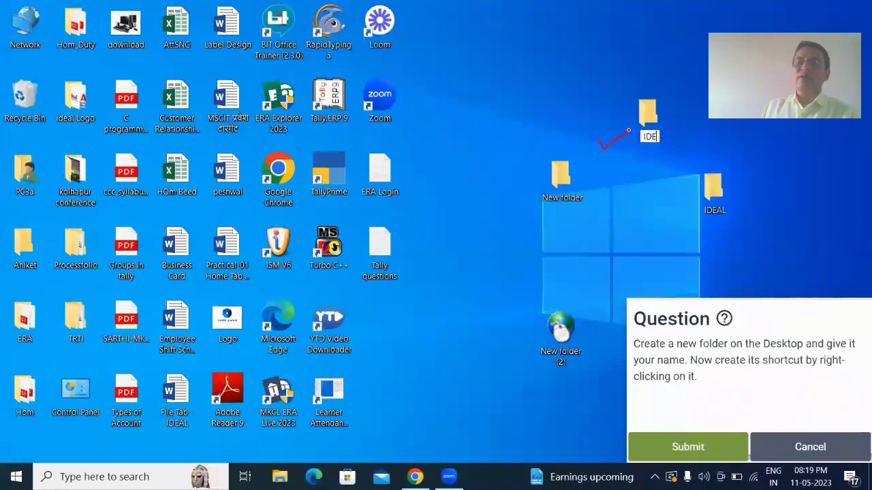
text(AL COMP)
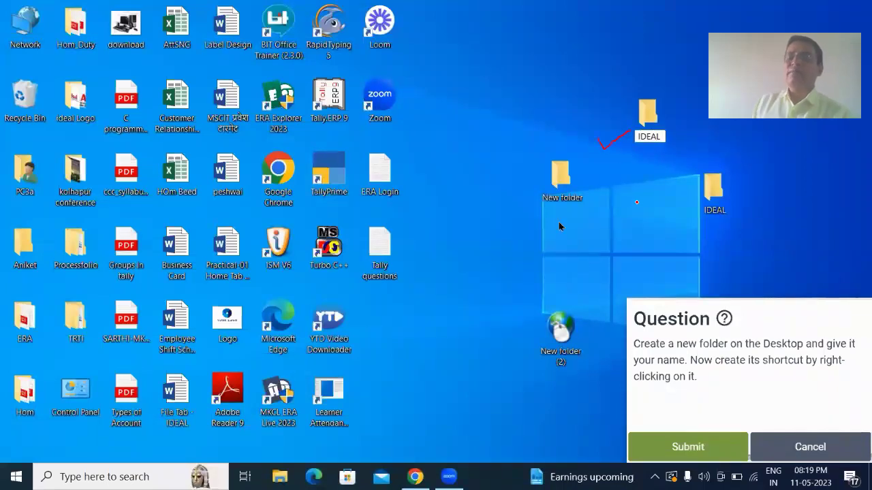
text(TER)
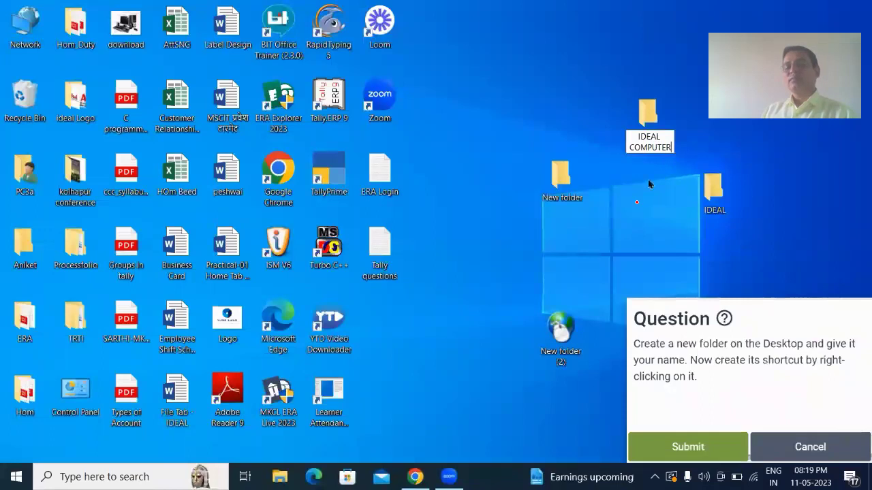
key(Return)
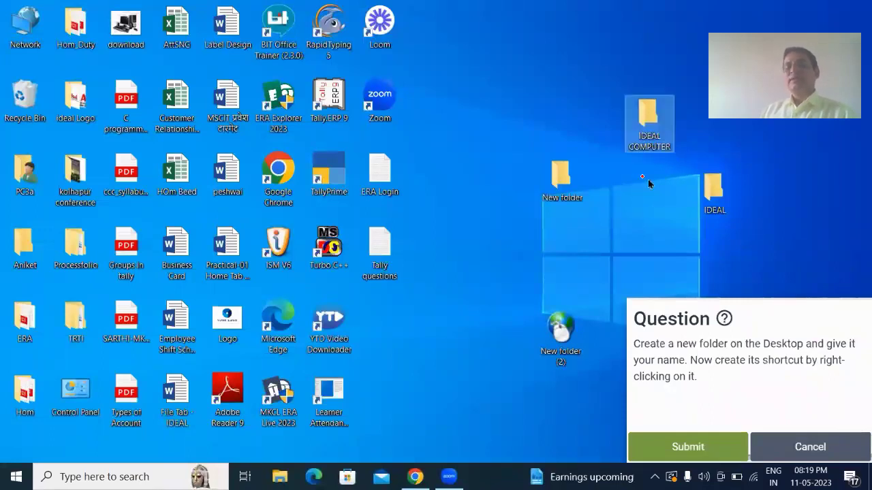
Step: Create a shortcut to the IDEAL COMPUTER folder on the desktop
right_click(653, 145)
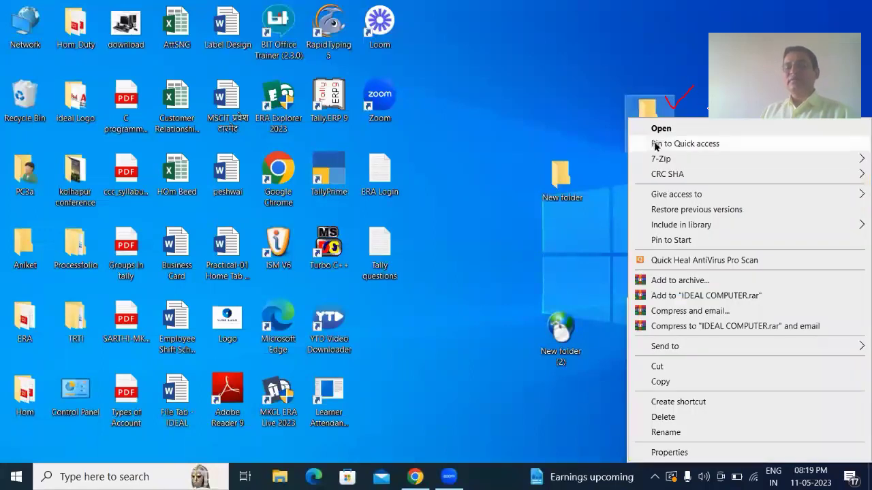
click(685, 408)
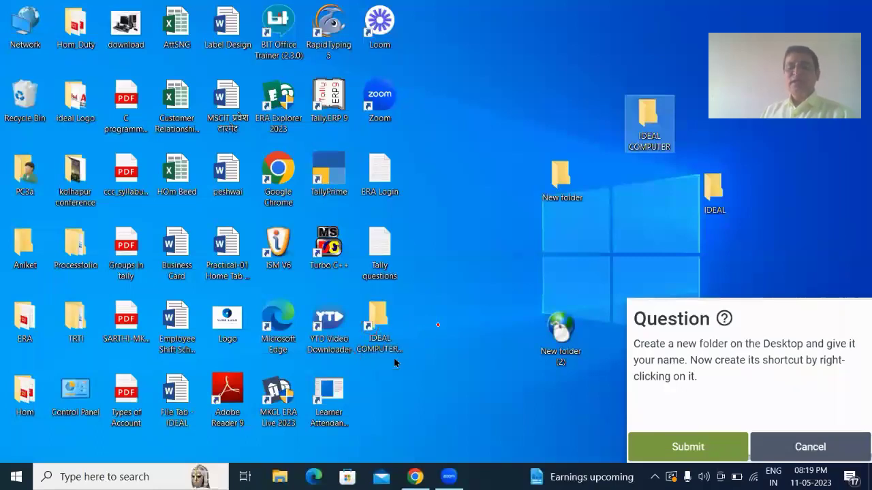
click(392, 363)
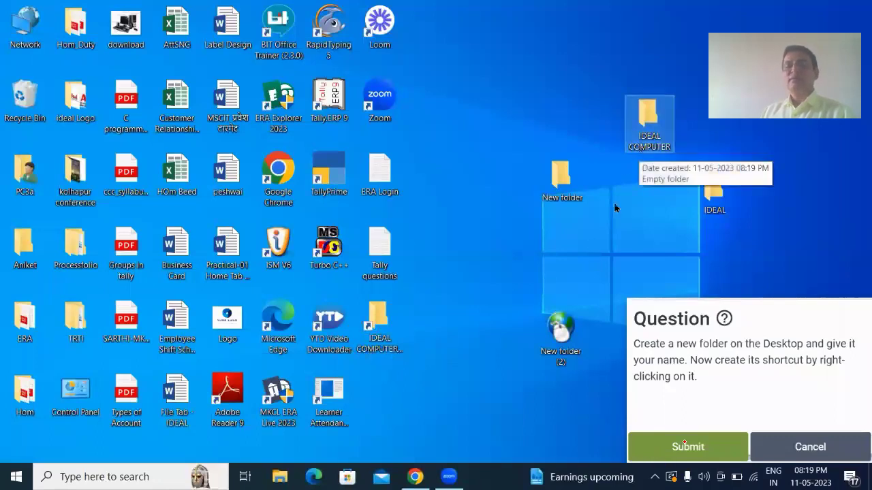
Step: Try to submit the fifth question's answer and start the same question again
click(704, 447)
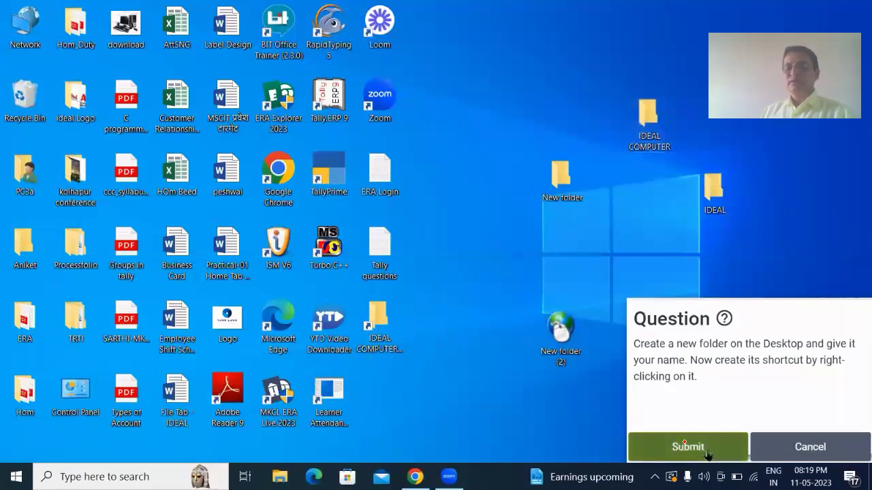
click(455, 309)
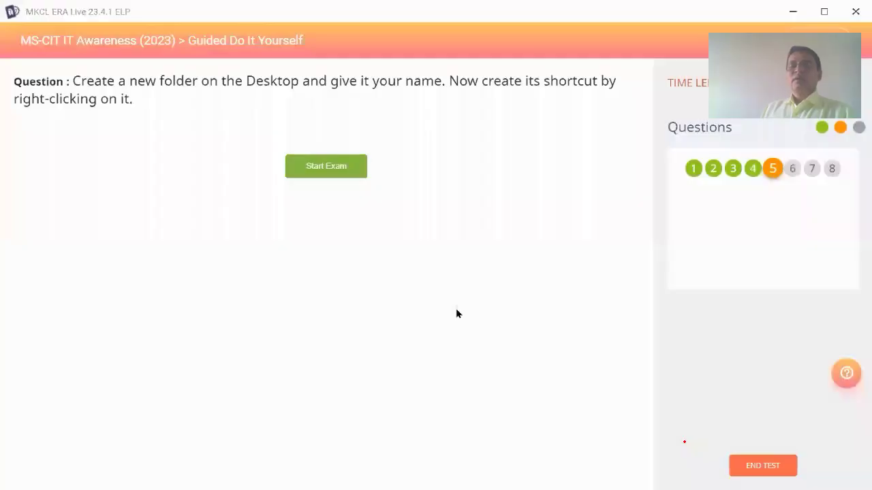
click(338, 173)
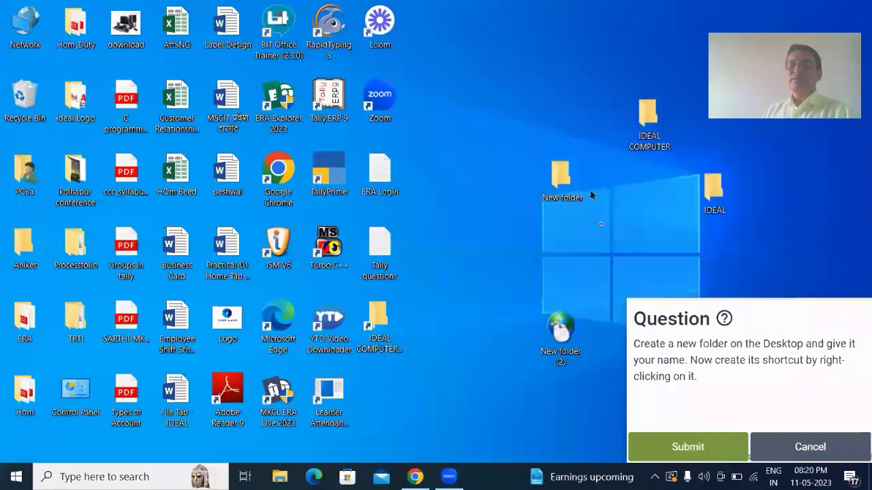
Step: Create a new desktop folder named IDEAL COMP above the folder "New folder"
right_click(502, 88)
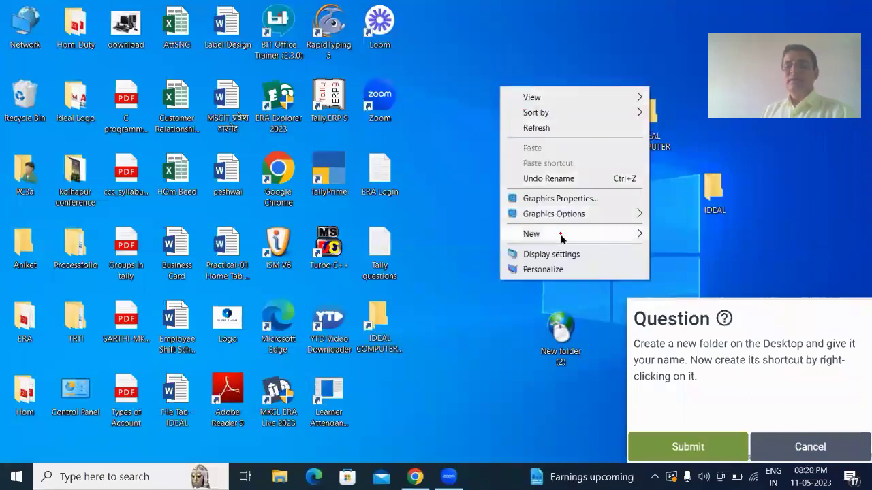
mouse_move(561, 237)
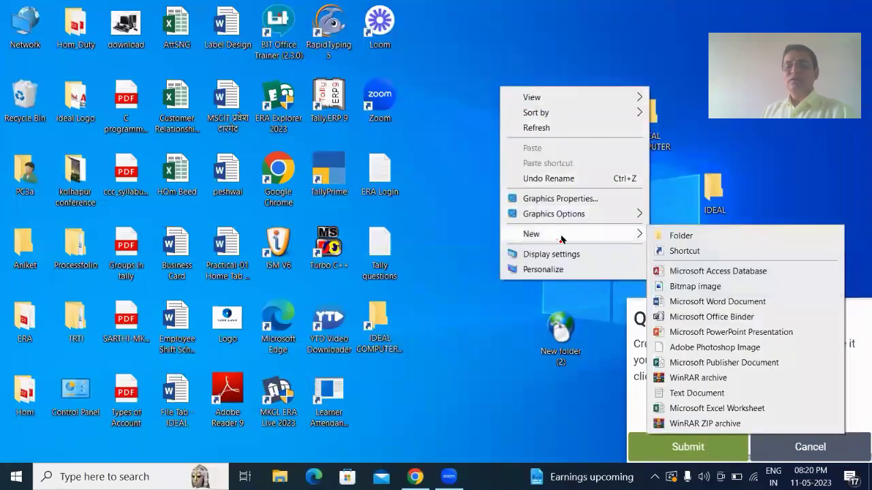
click(680, 236)
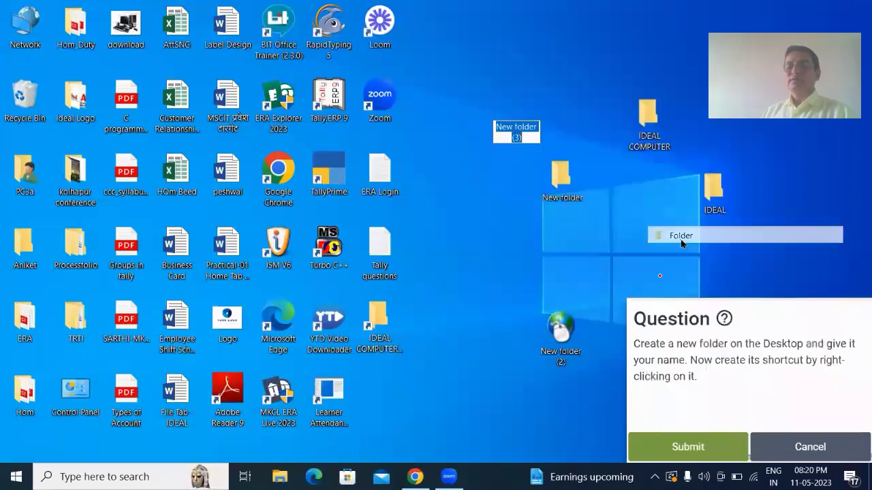
text(IDEAL)
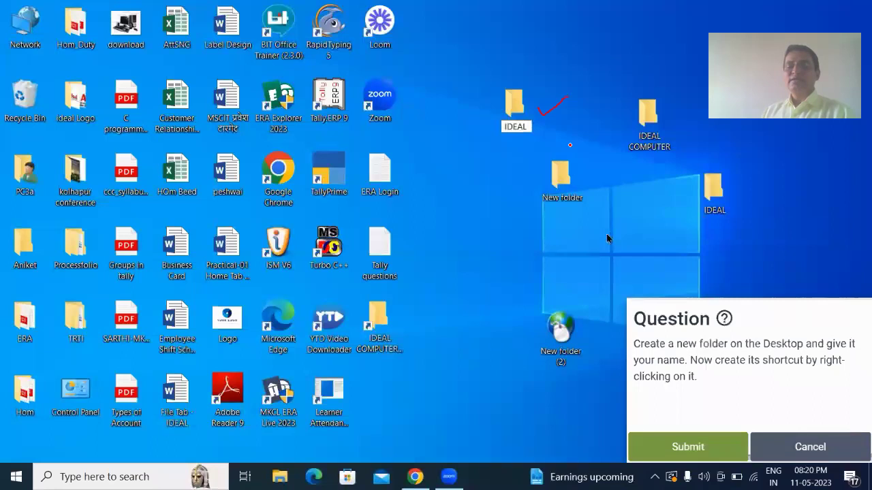
text( co)
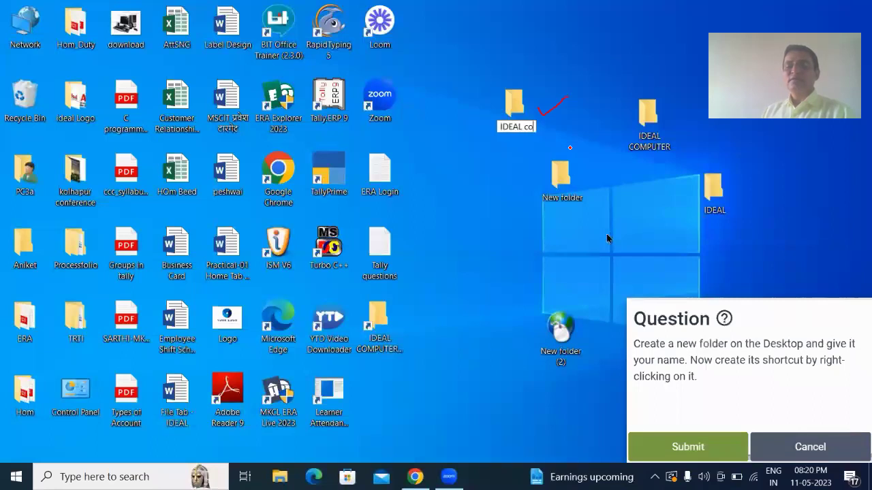
key(BackSpace)
key(BackSpace)
text(COMP)
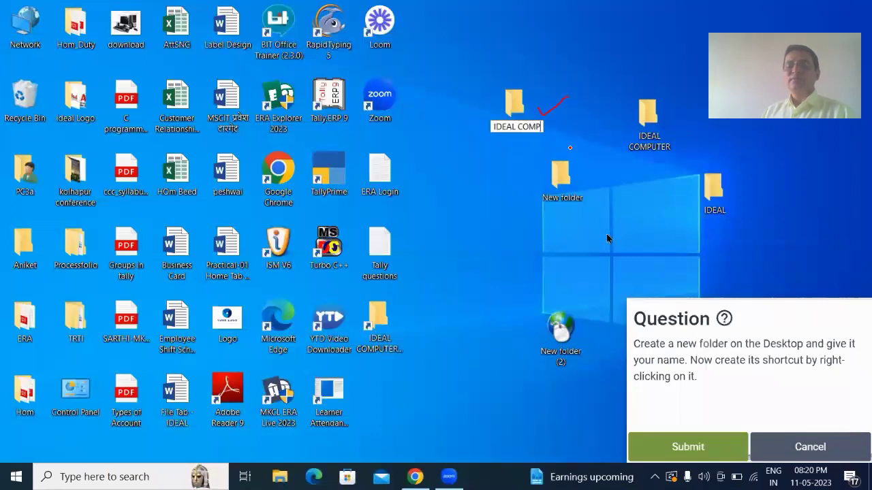
key(Return)
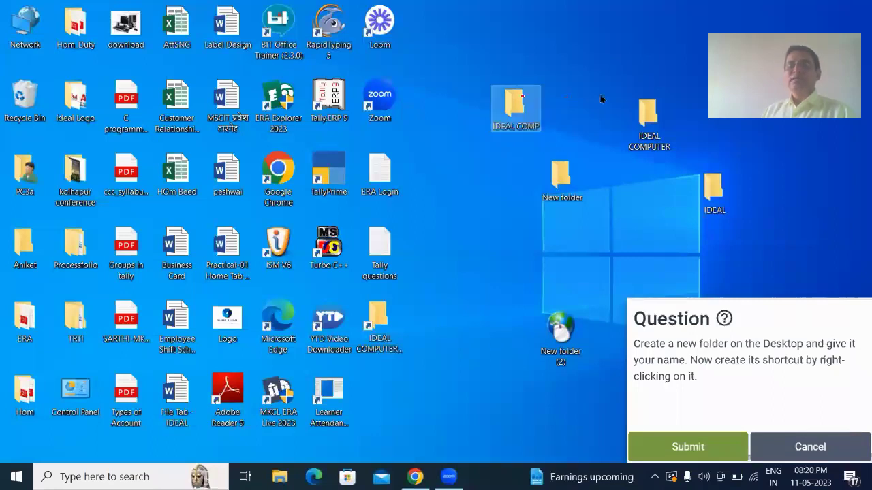
Step: Create a shortcut to the IDEAL COMP folder on the desktop and submit the fifth question's answer
right_click(521, 126)
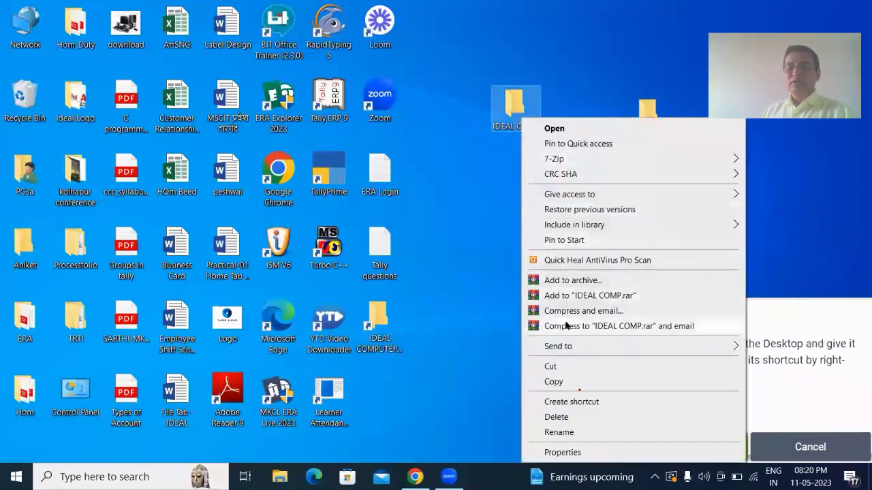
click(609, 404)
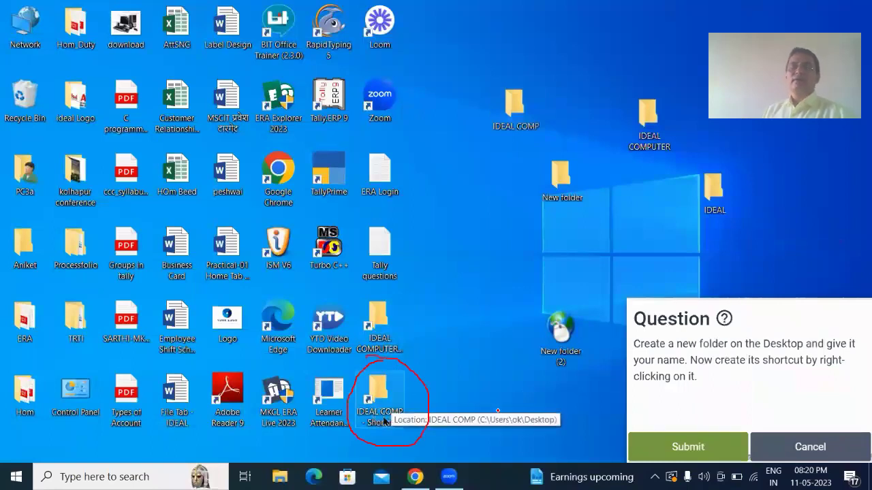
click(646, 460)
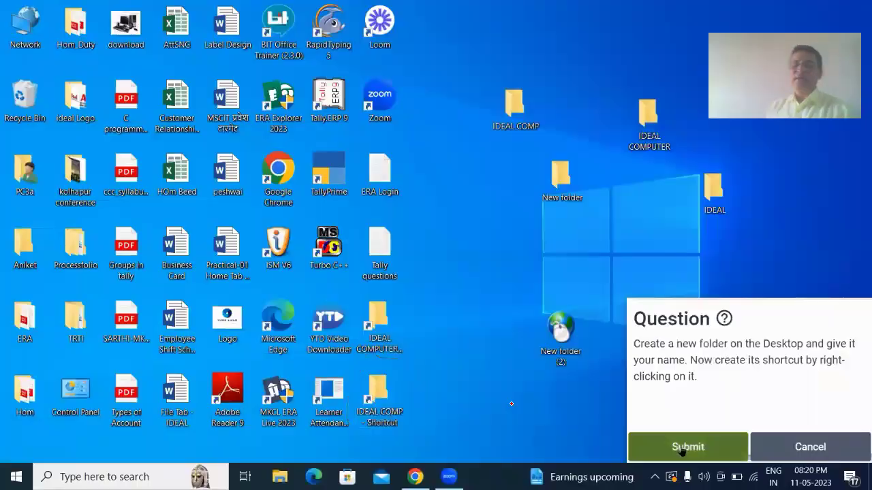
click(429, 317)
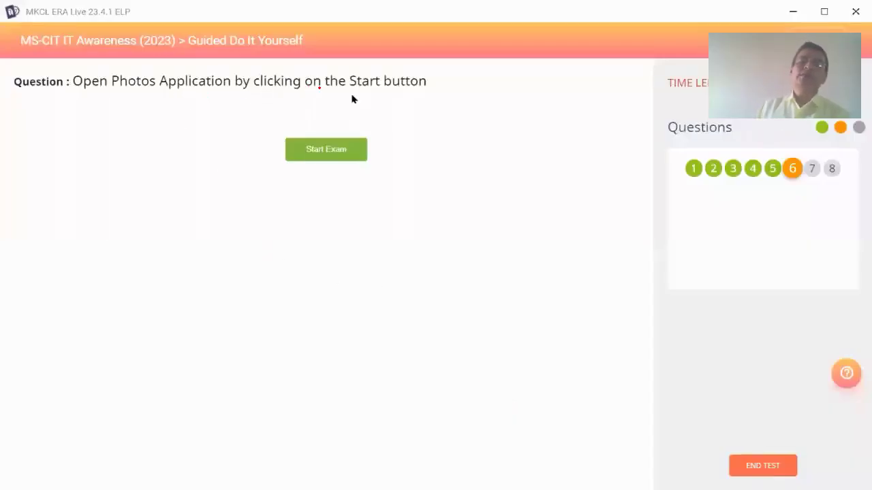
Step: Begin the sixth question and open the Photos application from the list of installed apps
click(351, 152)
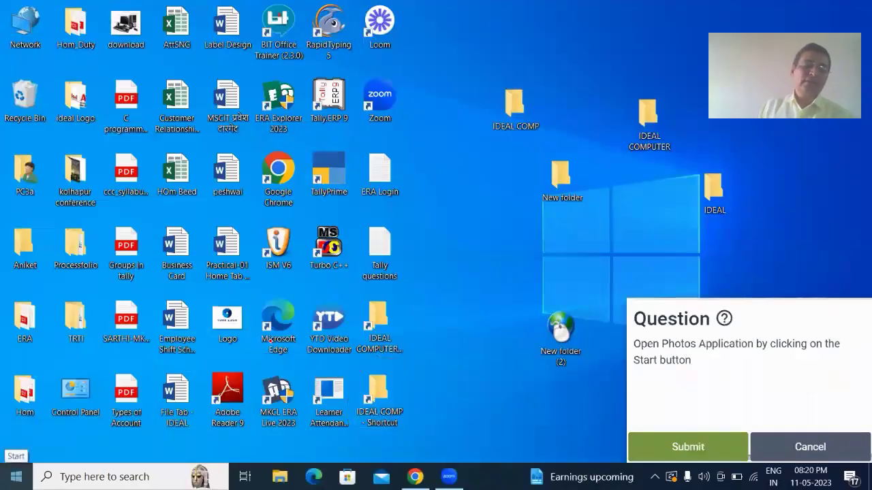
click(16, 477)
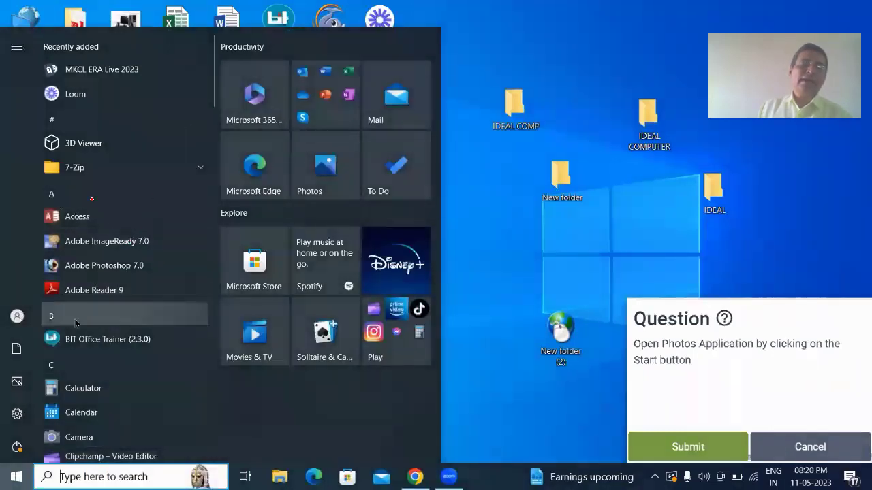
scroll(78, 361, down, 3)
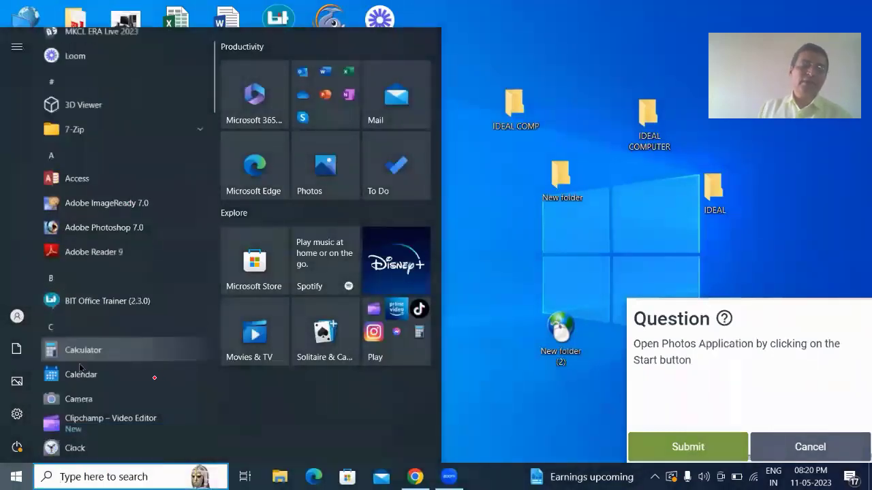
scroll(73, 354, down, 3)
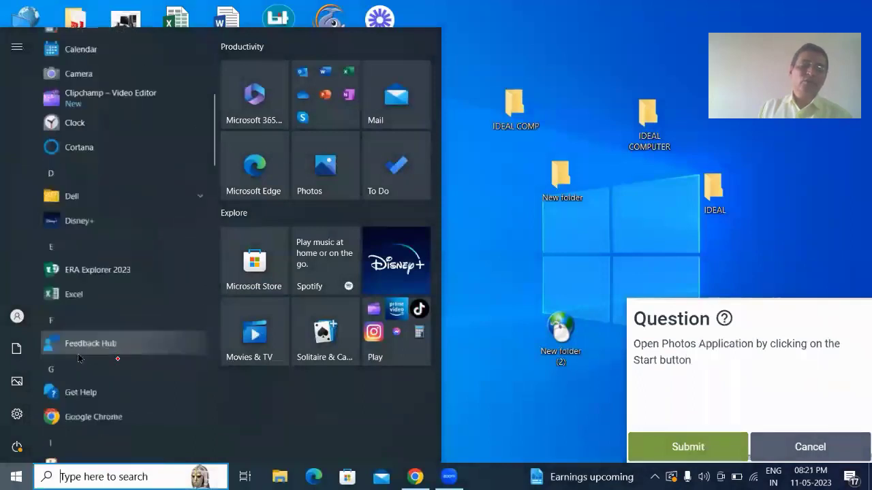
scroll(73, 310, down, 3)
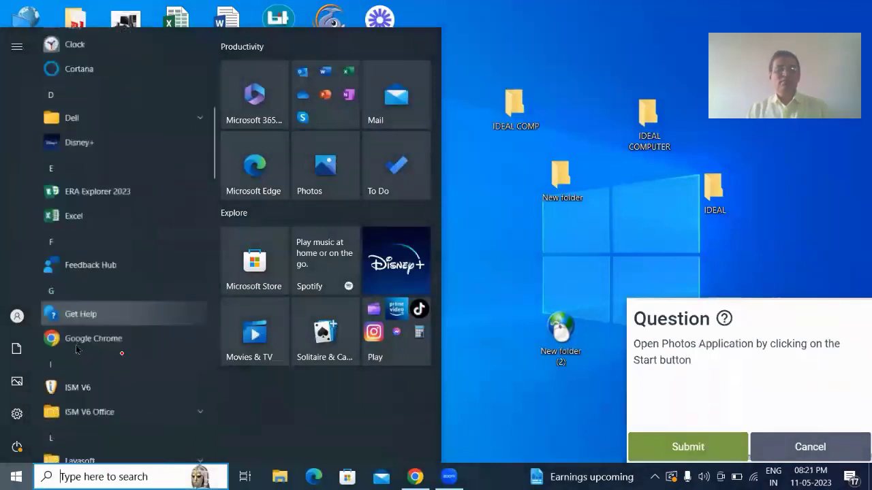
scroll(75, 320, down, 5)
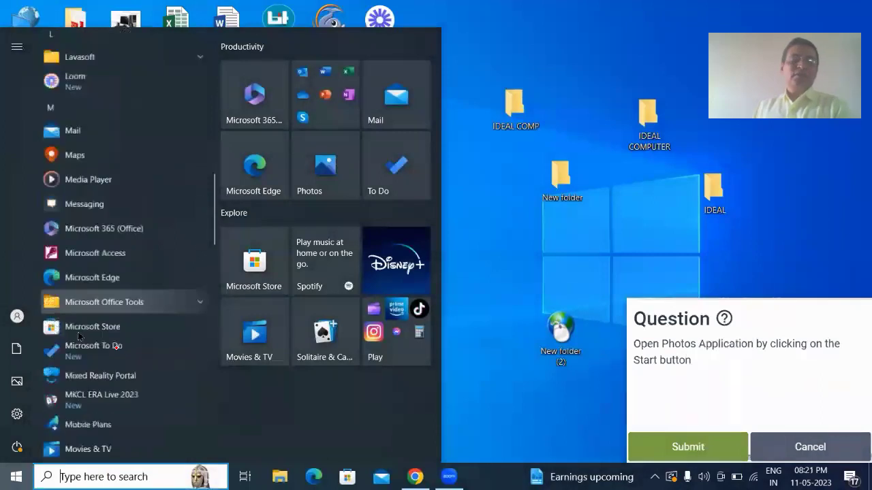
scroll(75, 344, down, 3)
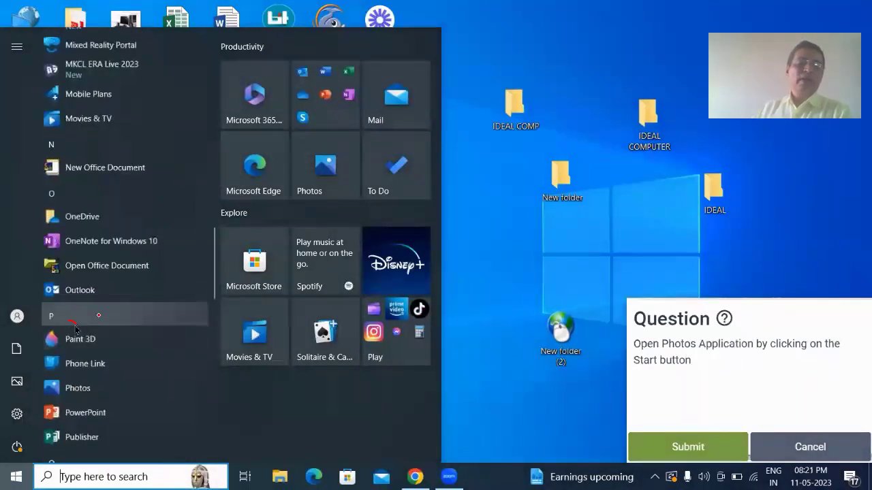
click(99, 389)
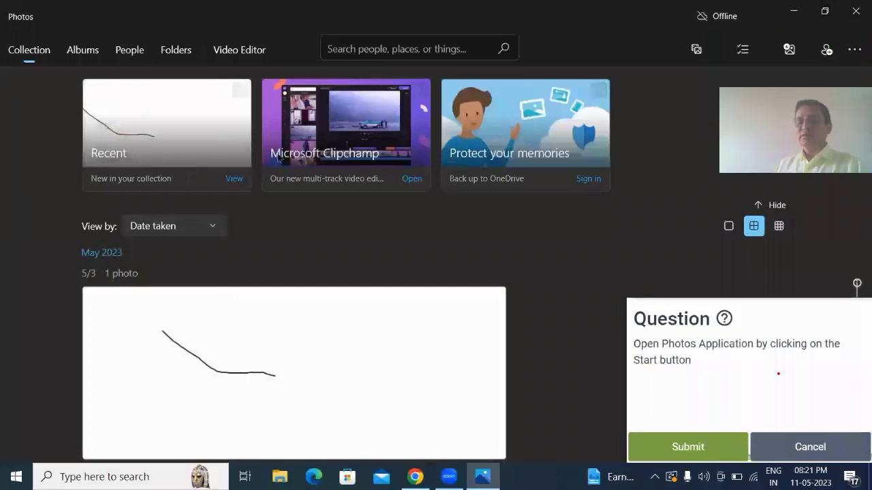
Step: Submit the sixth question's answer and begin the seventh question
click(687, 447)
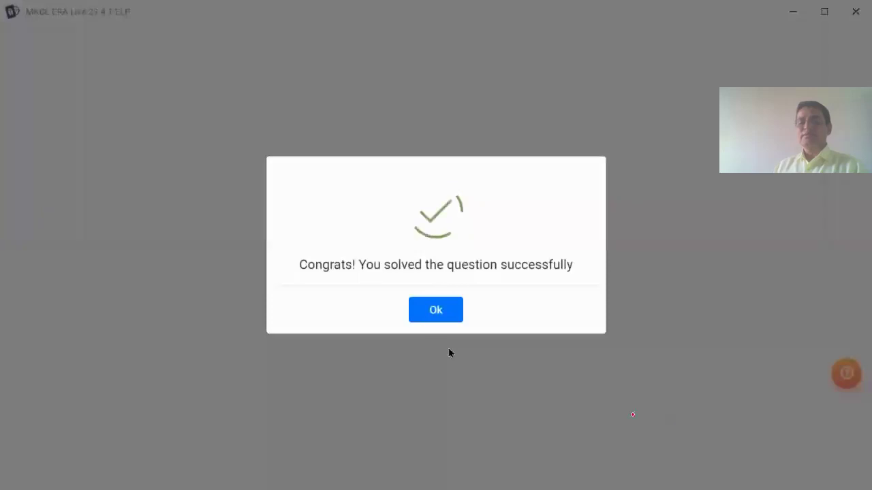
click(433, 310)
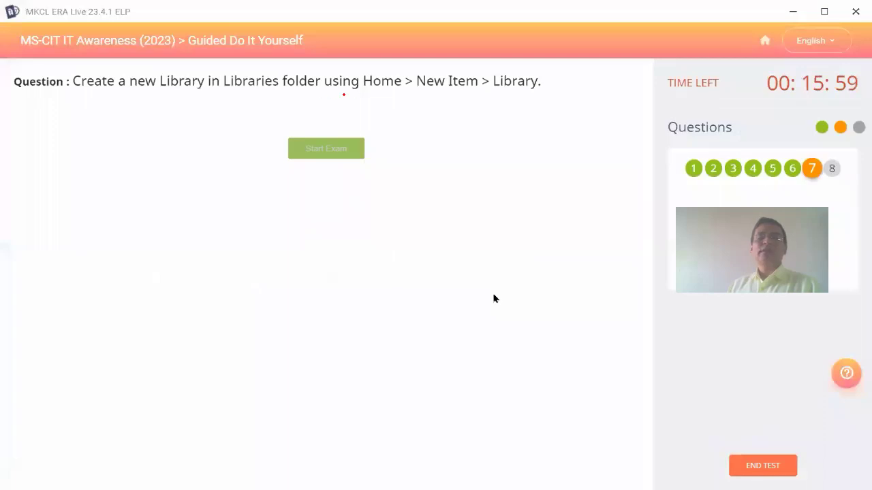
click(335, 150)
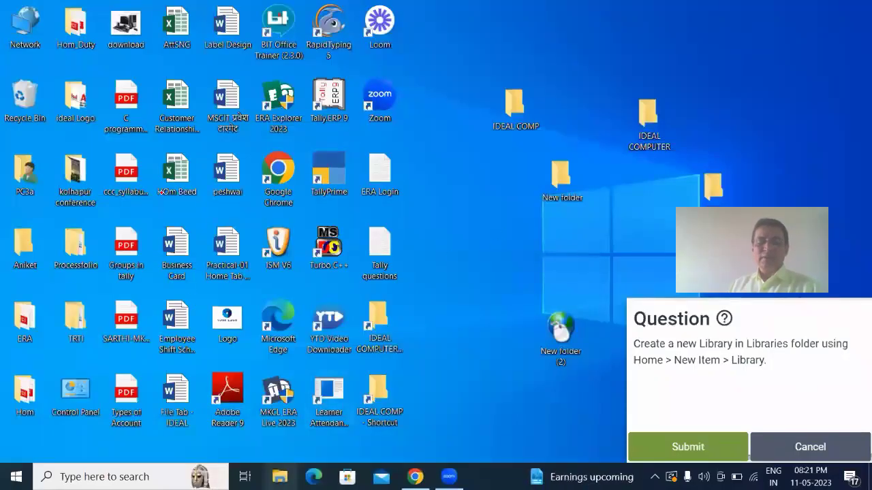
Step: Open the Libraries folder in File Explorer and create a new library there with the default name
click(279, 476)
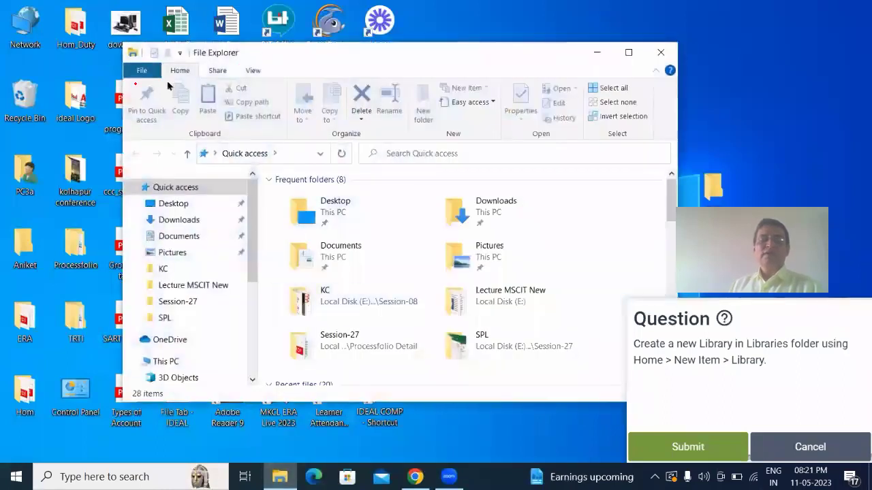
drag(253, 224, 256, 317)
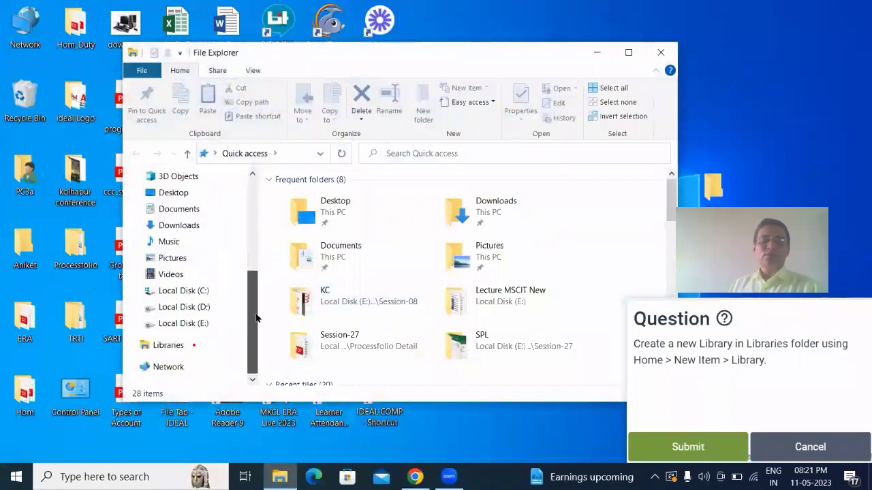
click(185, 348)
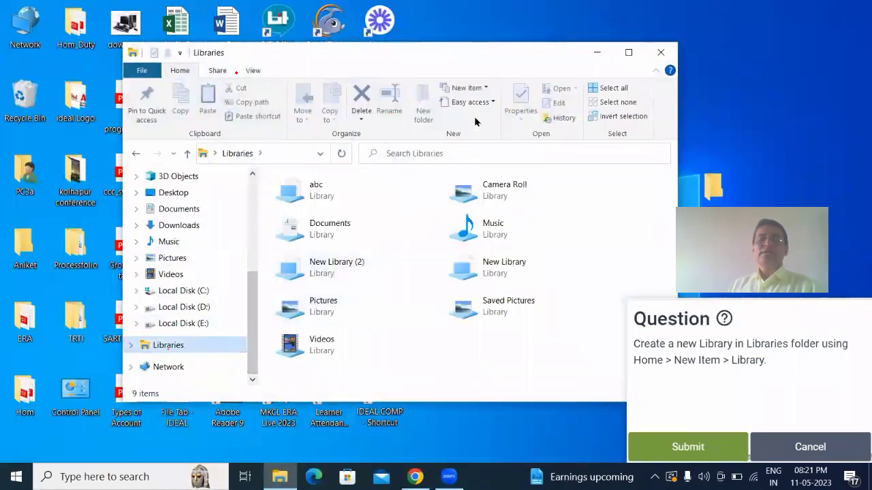
click(482, 89)
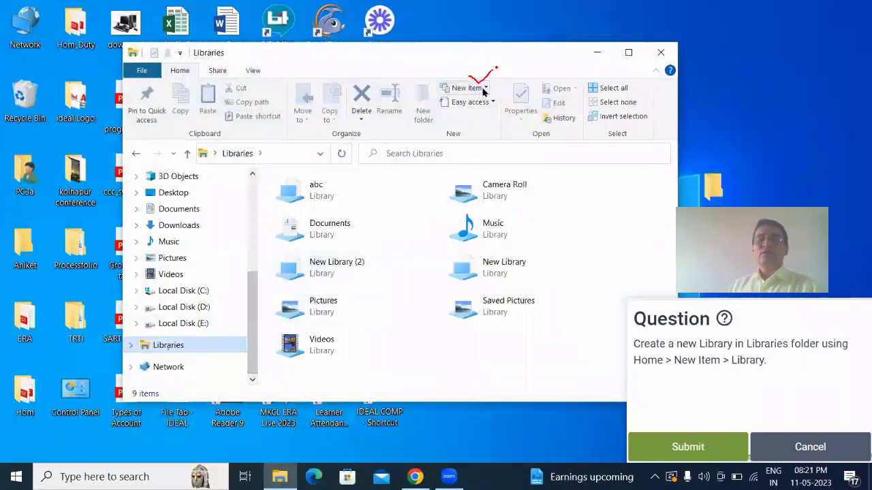
click(485, 90)
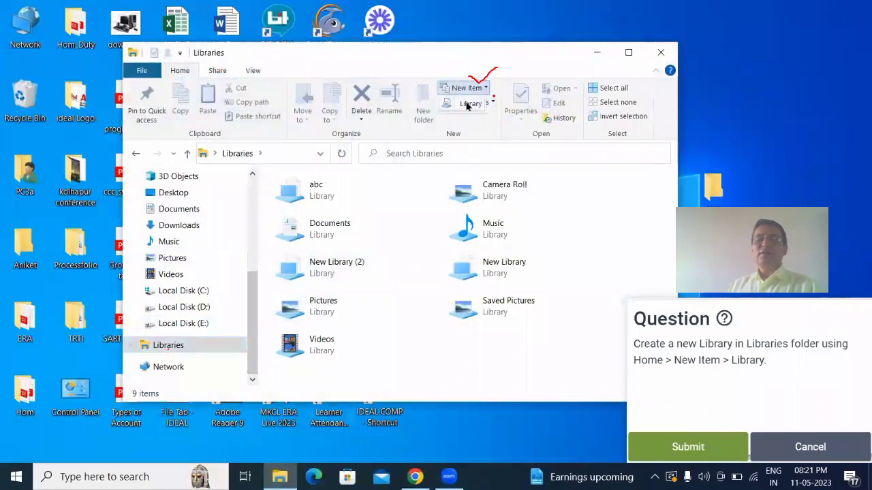
click(470, 109)
click(479, 109)
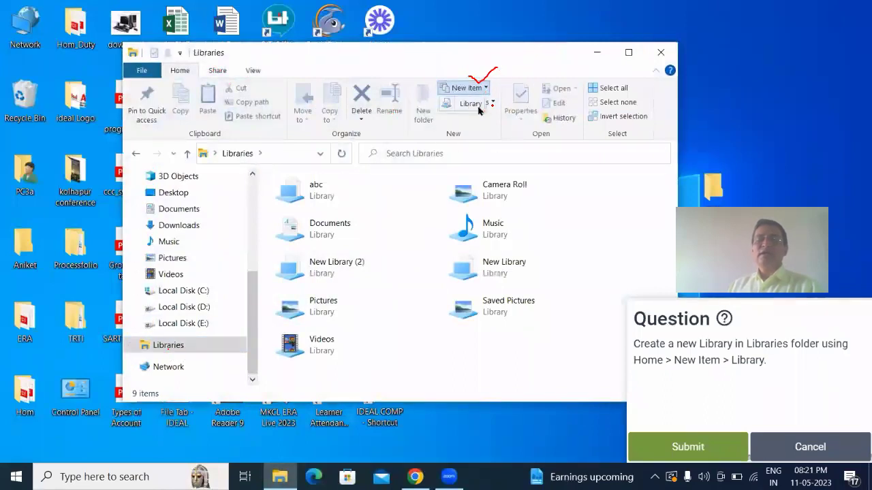
click(530, 370)
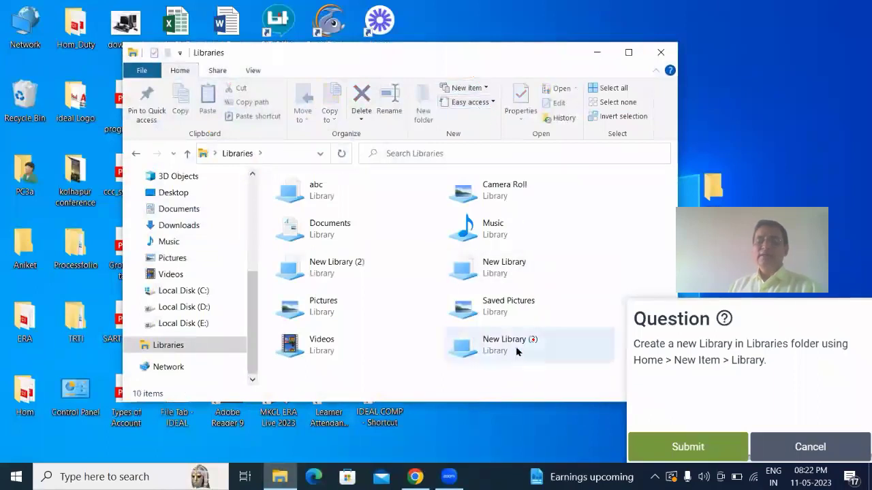
Step: Submit the seventh question's answer and begin the eighth question
click(687, 451)
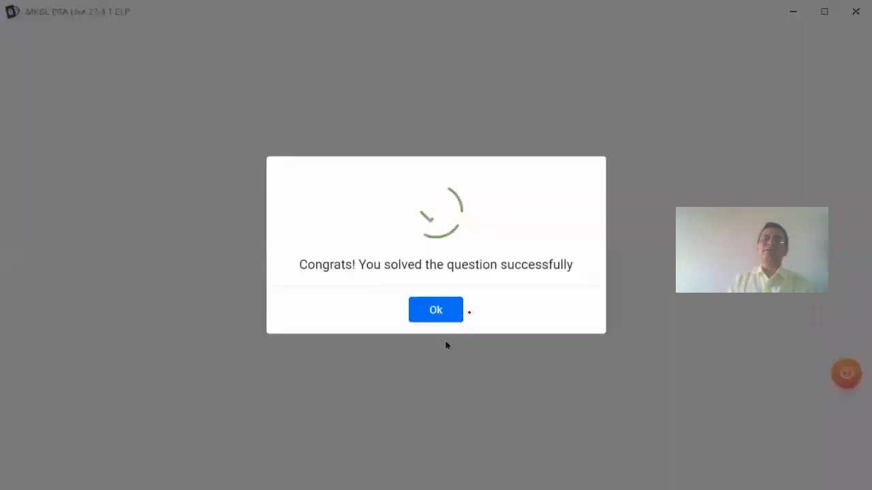
click(443, 316)
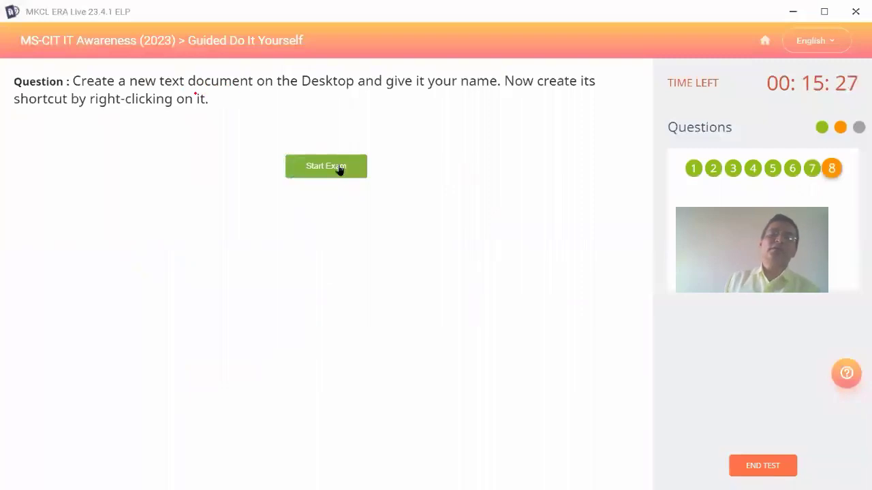
click(340, 169)
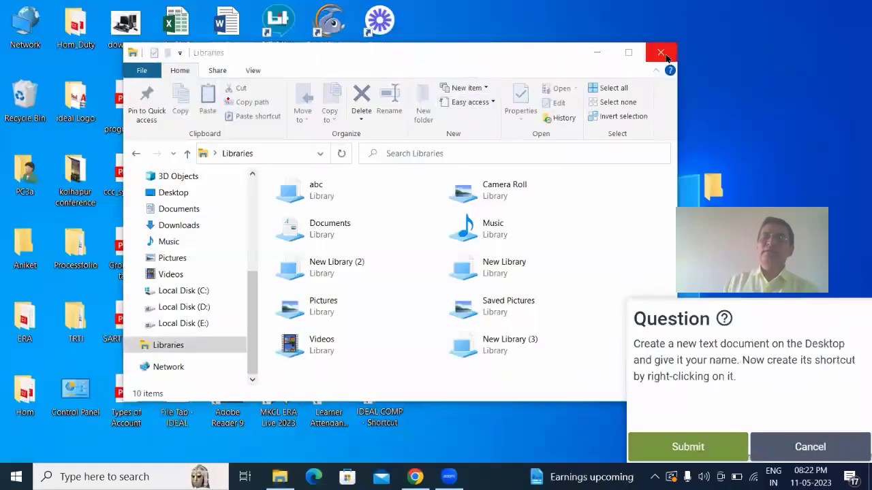
Step: Close the Libraries window and create a new text document named IDEAL on the Desktop
click(661, 53)
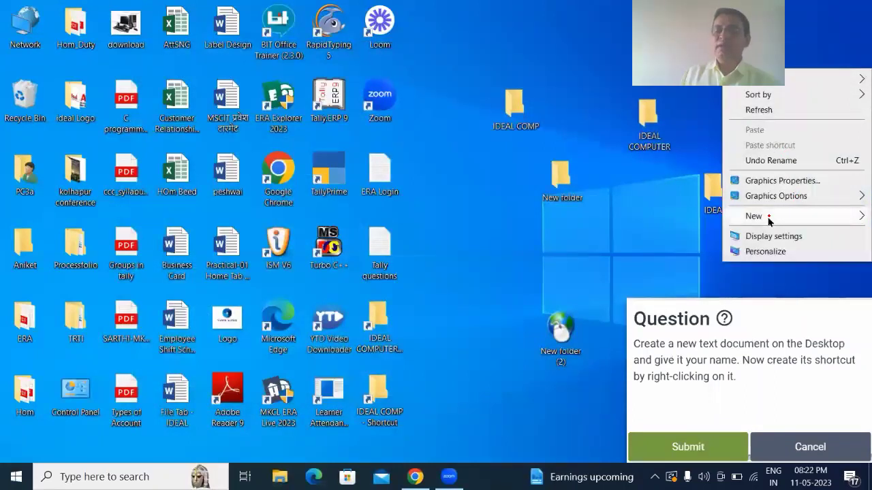
drag(768, 216, 798, 211)
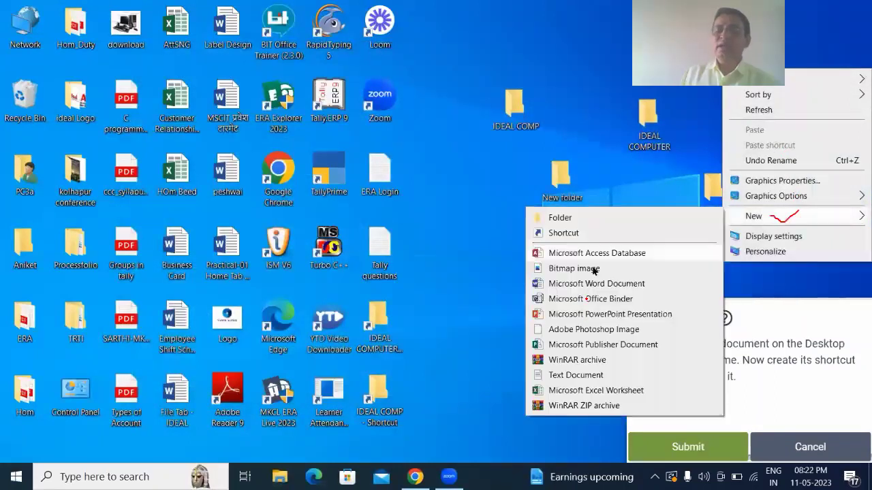
click(583, 380)
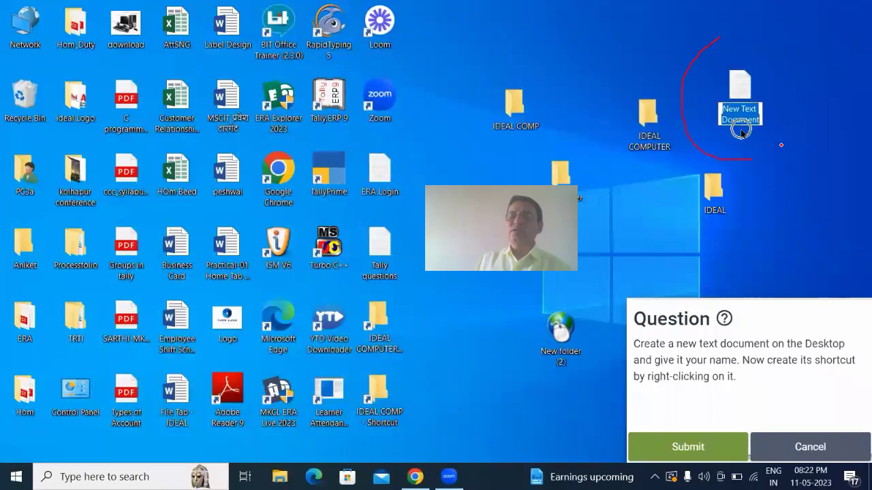
text(I)
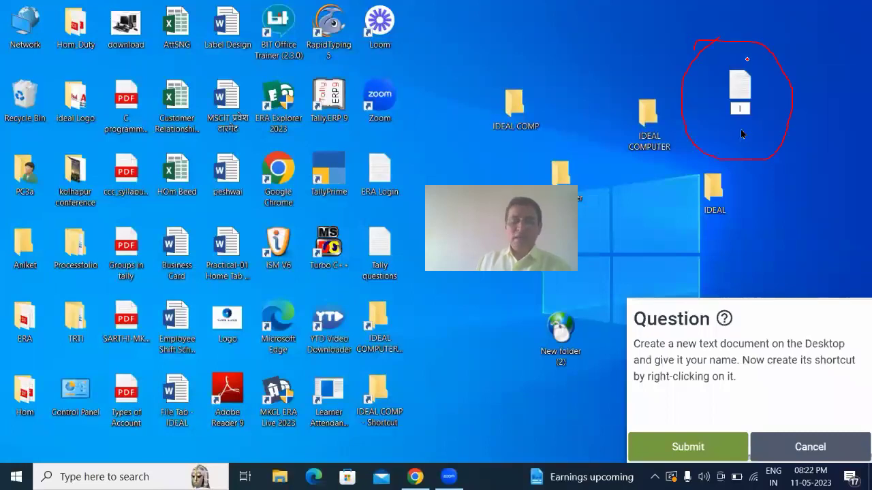
text(DEAL)
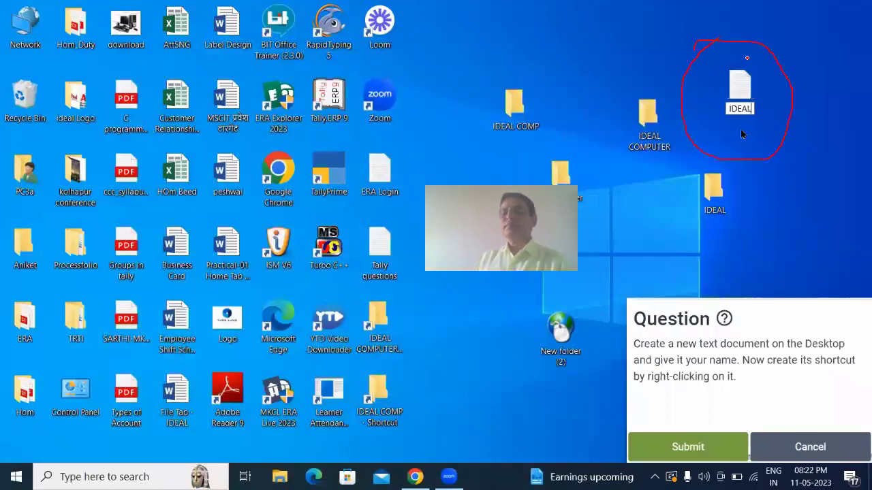
key(Return)
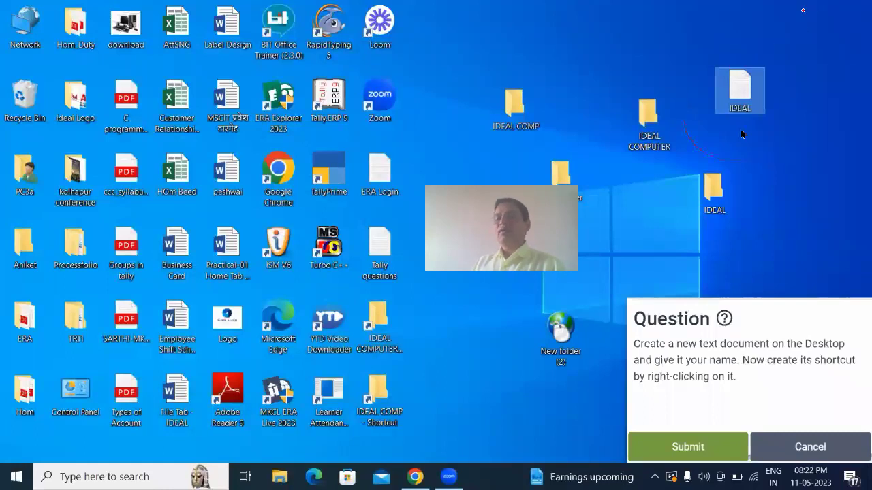
Step: Create a shortcut to the IDEAL text document on the Desktop, leaving the shortcut's default name
drag(792, 78, 797, 74)
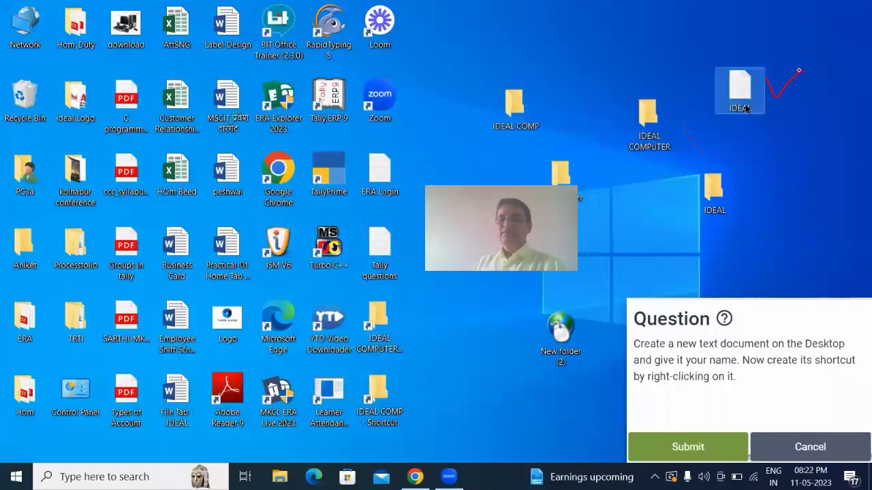
right_click(745, 104)
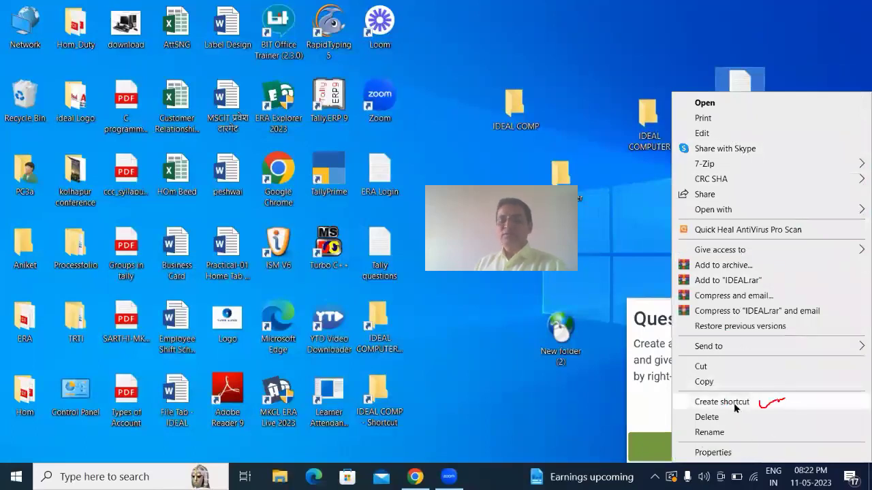
click(735, 404)
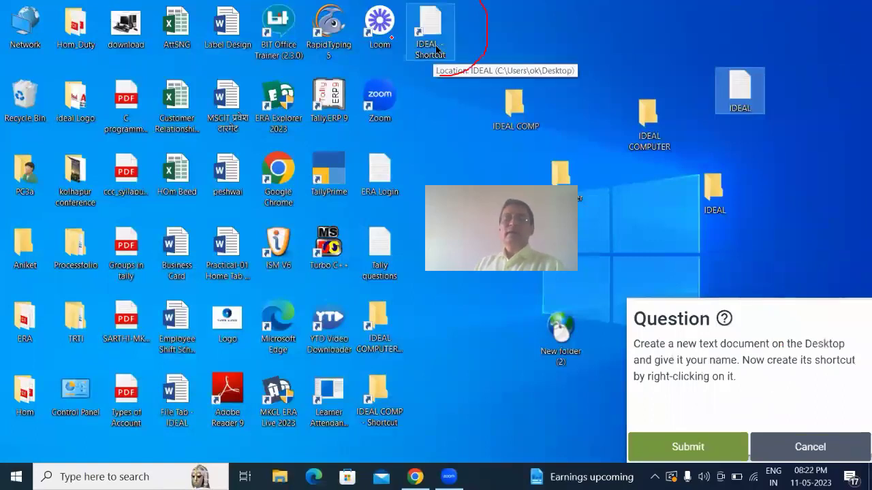
drag(439, 73, 463, 69)
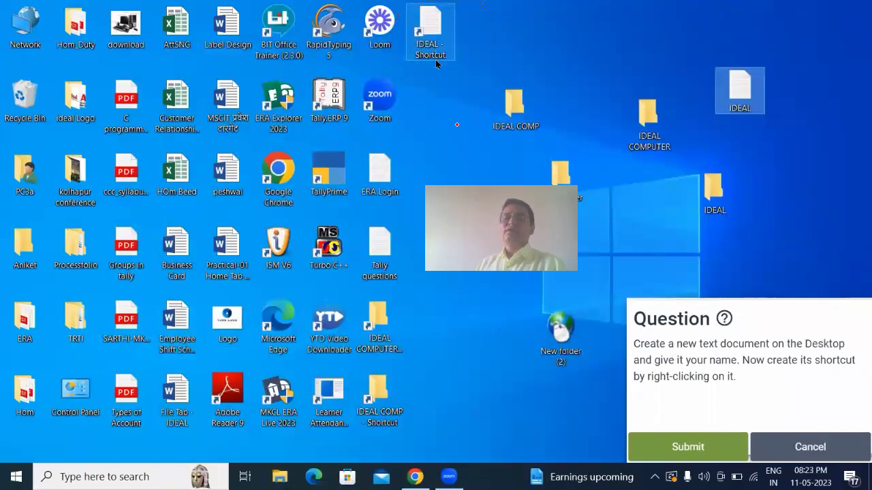
click(496, 381)
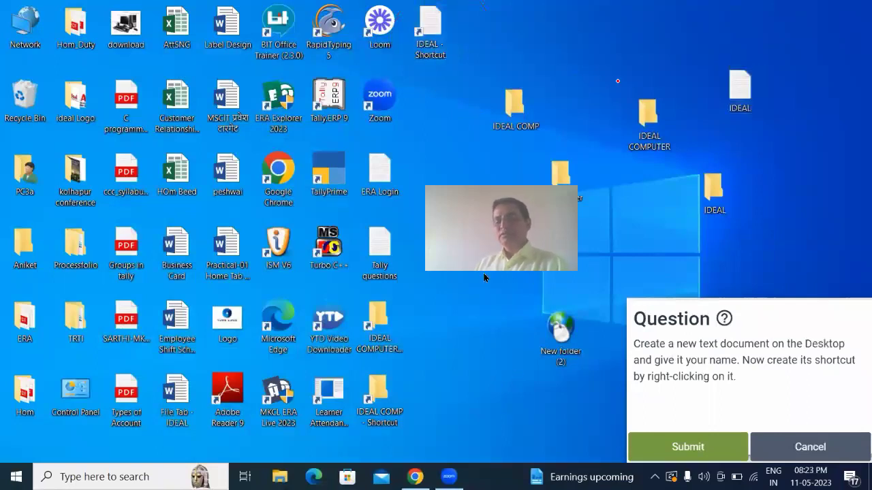
Step: Submit the eighth question's answer and end the test, confirming with the phrase "End Exam" and acknowledging the closing notice
click(710, 448)
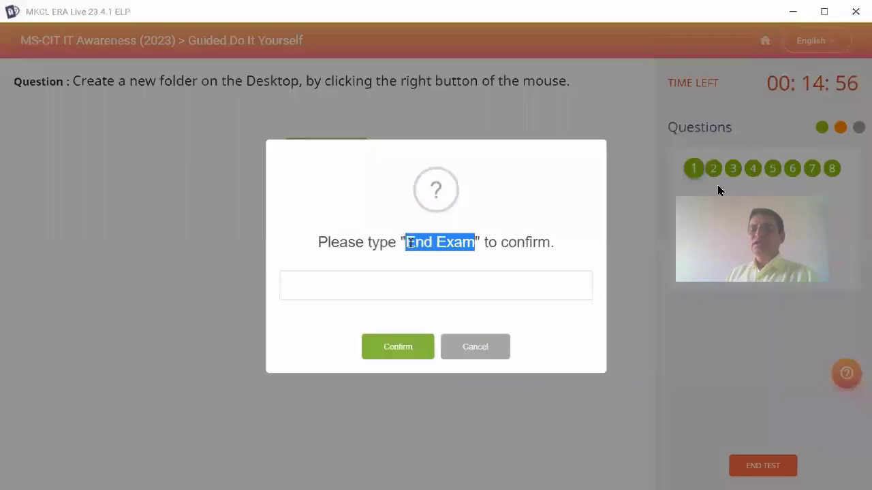
drag(416, 243, 416, 283)
click(407, 349)
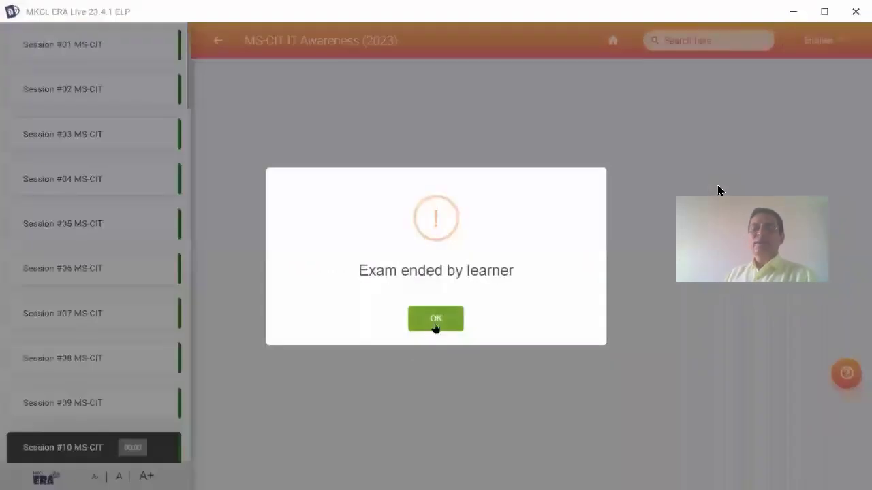
click(436, 317)
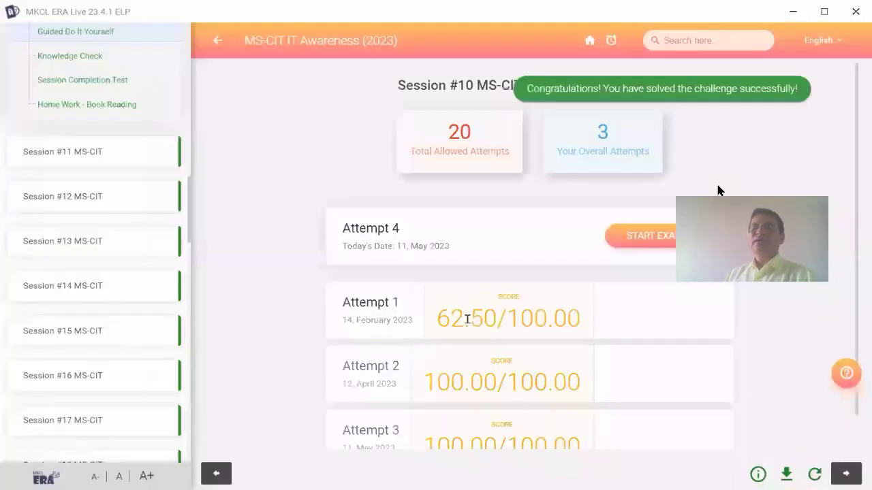